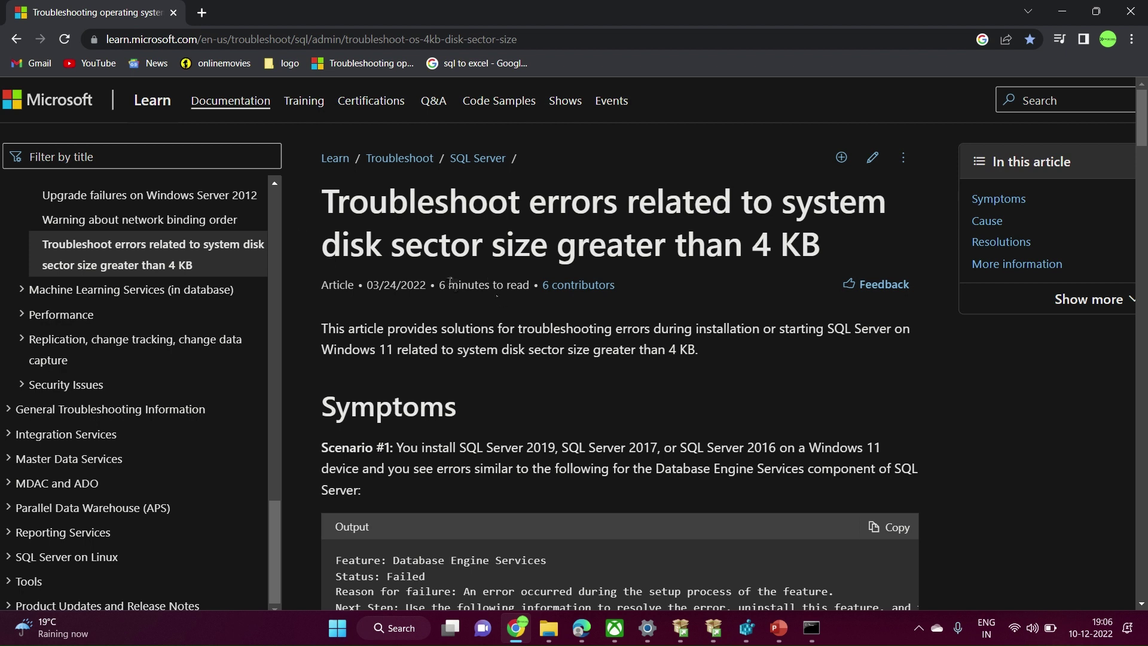
Read through Symptoms, Cause and Resolutions down to the fsutil sample output table
{"action": "left_click_drag", "start_coordinate": [450, 282], "coordinate": [465, 329]}
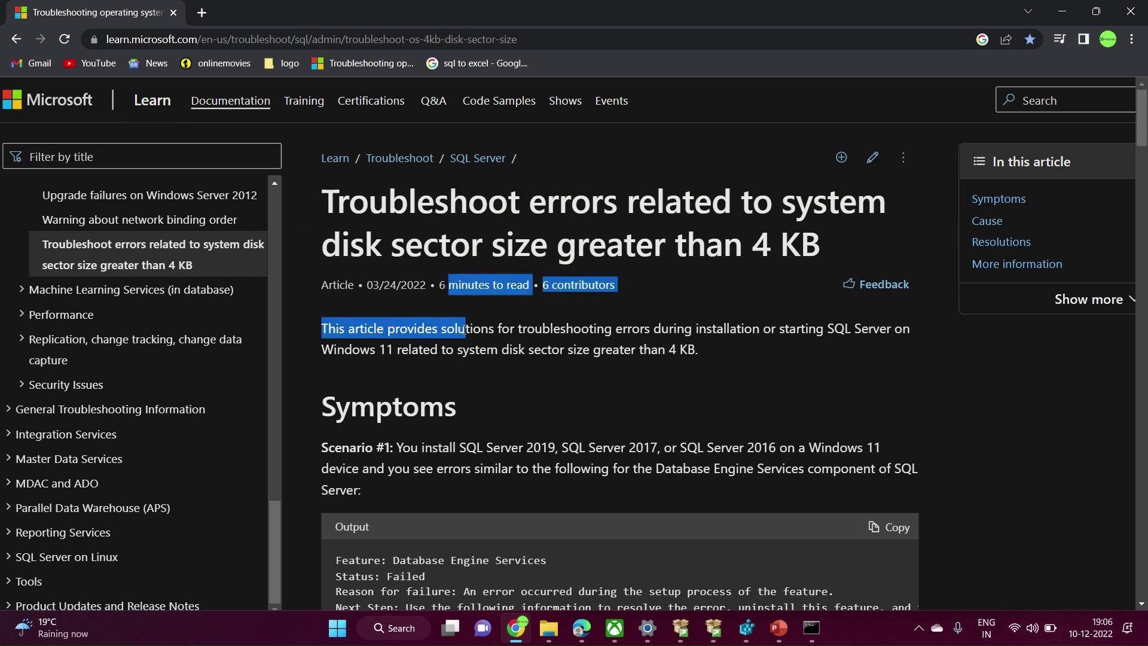
{"action": "left_click", "coordinate": [465, 328]}
{"action": "scroll", "coordinate": [463, 328], "scroll_direction": "down", "scroll_amount": 4}
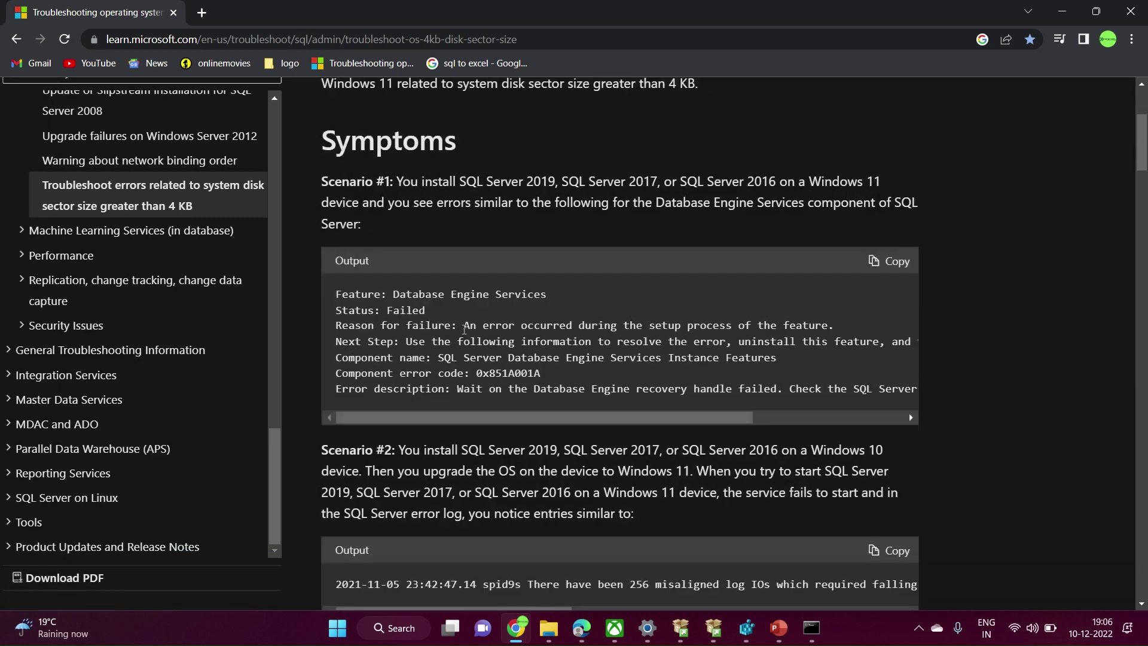
{"action": "scroll", "coordinate": [465, 329], "scroll_direction": "down", "scroll_amount": 1}
{"action": "scroll", "coordinate": [462, 329], "scroll_direction": "down", "scroll_amount": 2}
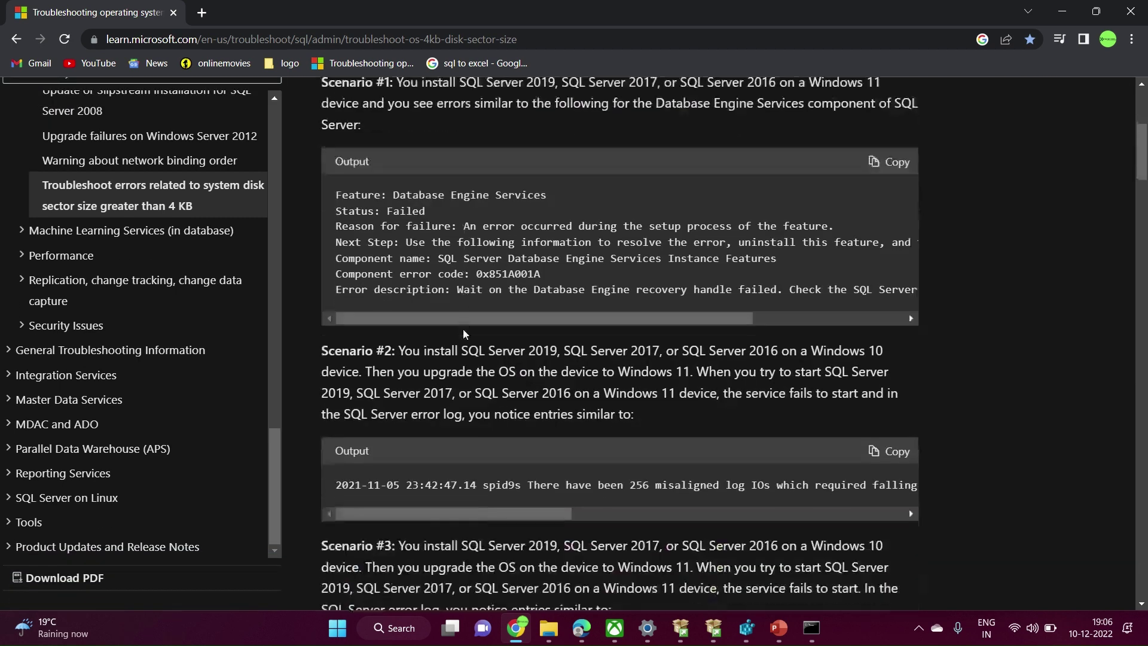
{"action": "scroll", "coordinate": [463, 329], "scroll_direction": "down", "scroll_amount": 3}
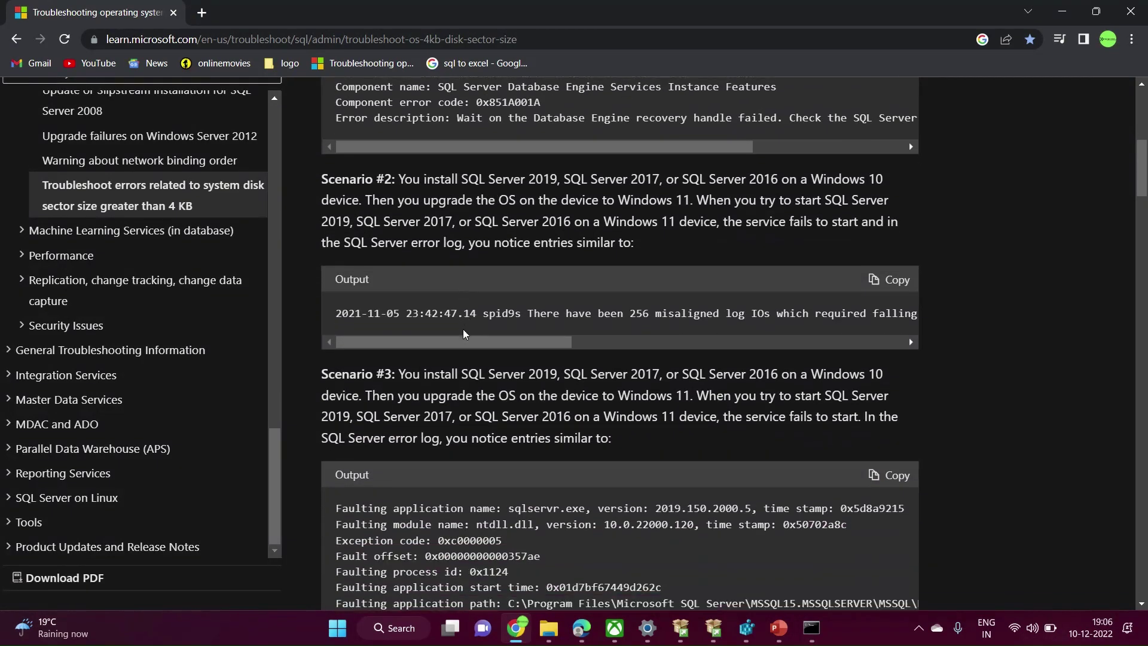
{"action": "scroll", "coordinate": [464, 333], "scroll_direction": "down", "scroll_amount": 3}
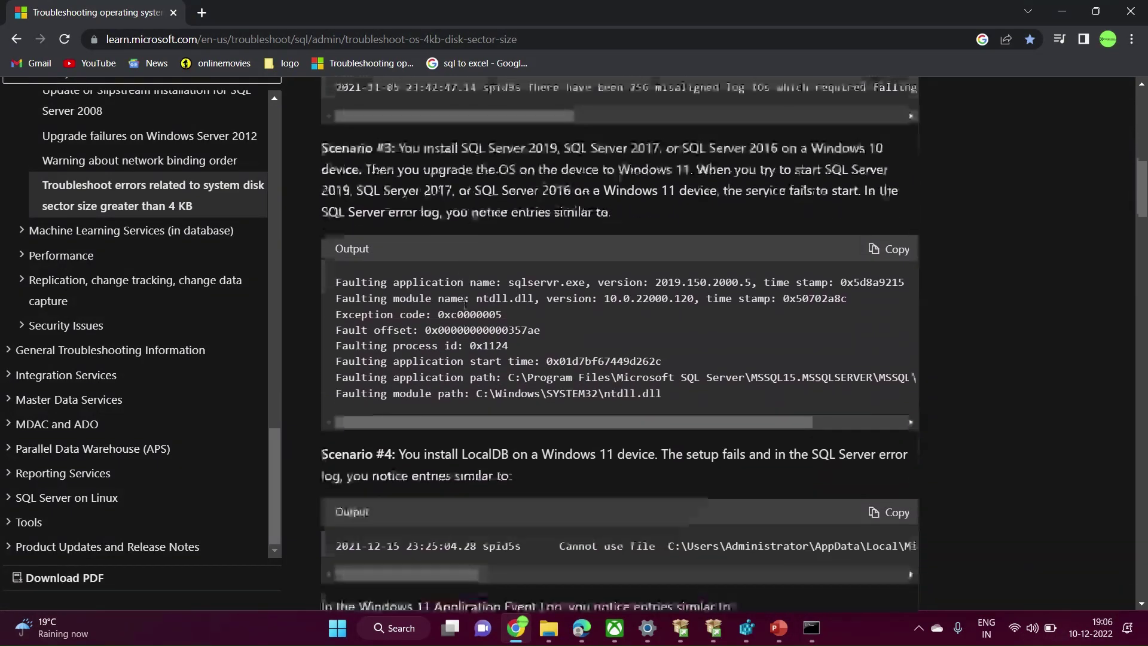
{"action": "scroll", "coordinate": [464, 333], "scroll_direction": "down", "scroll_amount": 3}
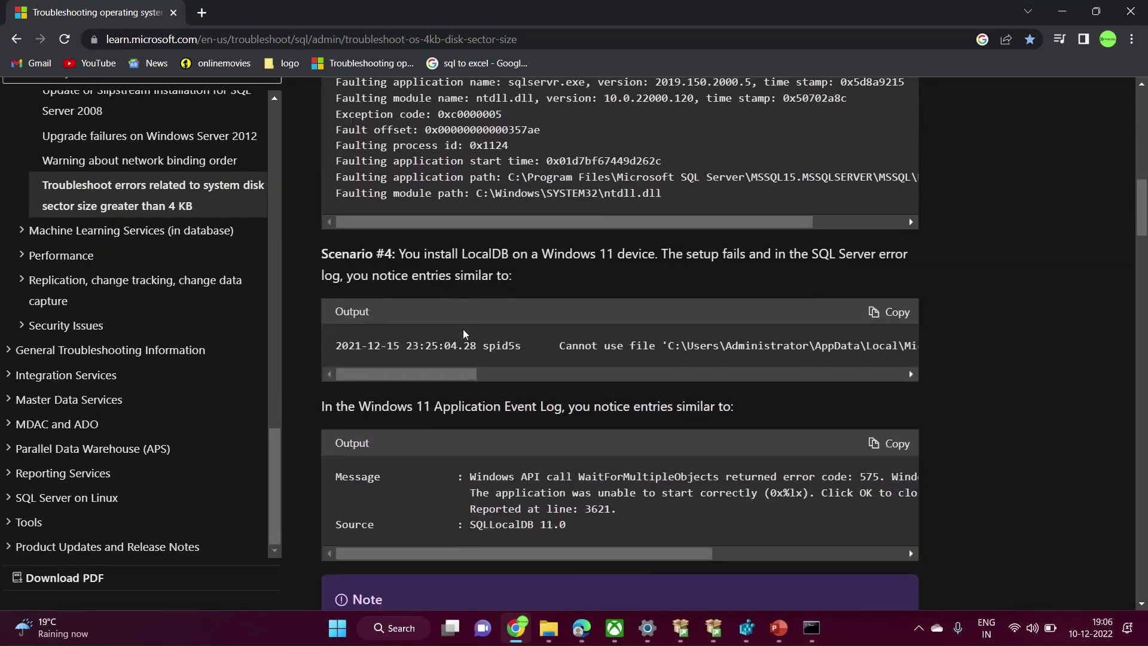
{"action": "scroll", "coordinate": [462, 329], "scroll_direction": "down", "scroll_amount": 3}
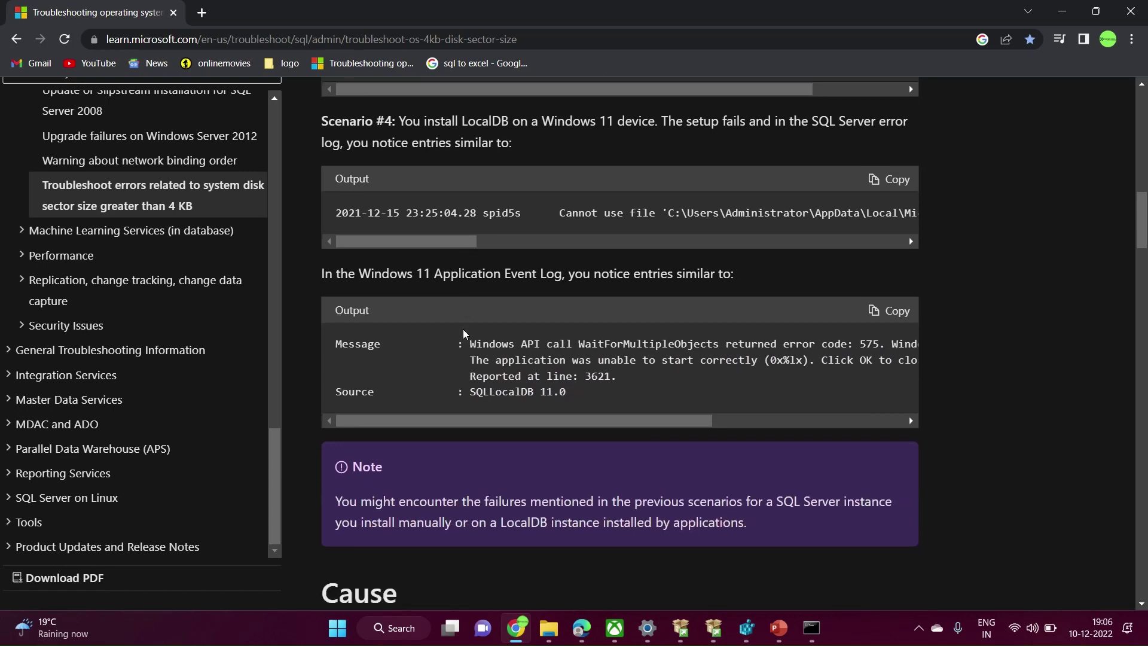
{"action": "scroll", "coordinate": [464, 328], "scroll_direction": "down", "scroll_amount": 3}
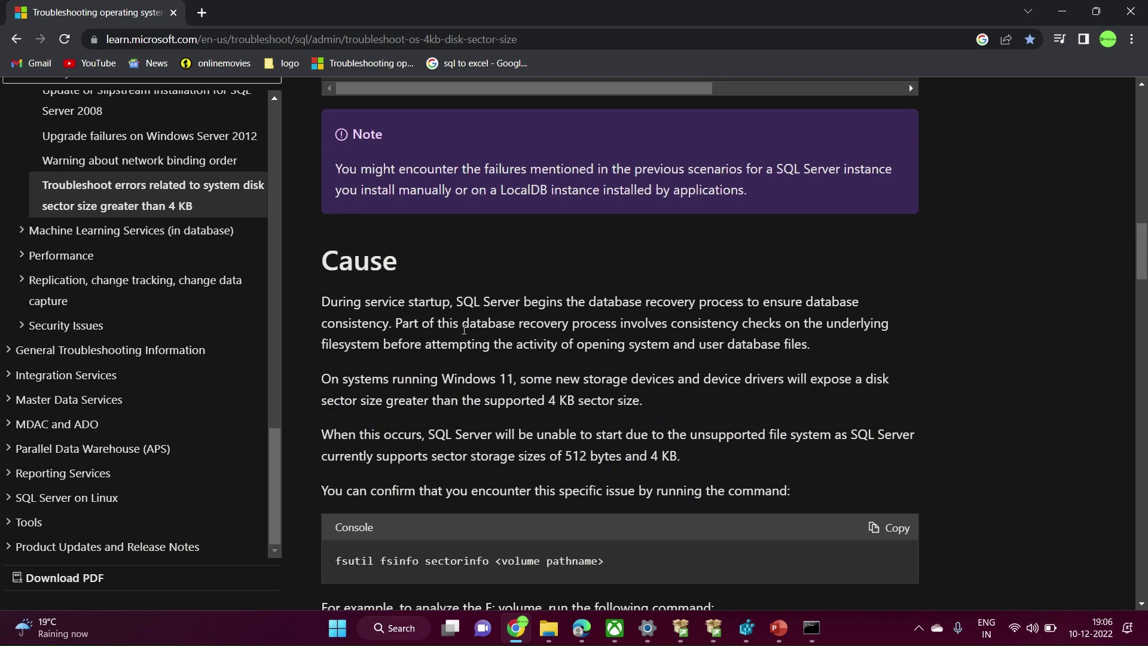
{"action": "scroll", "coordinate": [464, 329], "scroll_direction": "down", "scroll_amount": 8}
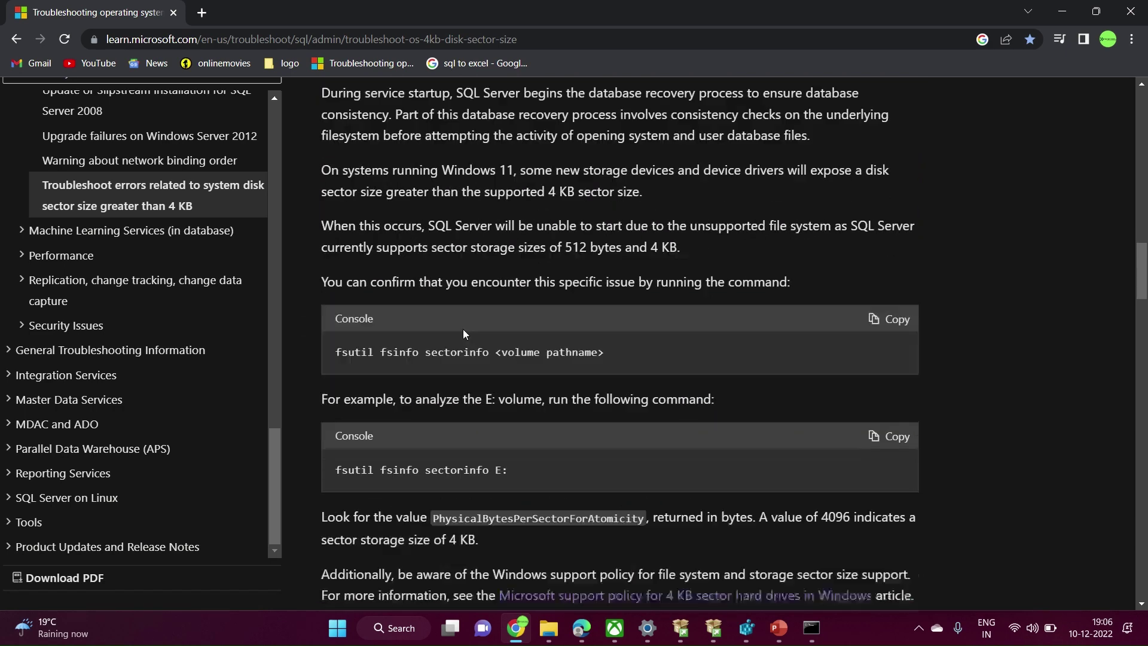
{"action": "scroll", "coordinate": [464, 328], "scroll_direction": "down", "scroll_amount": 7}
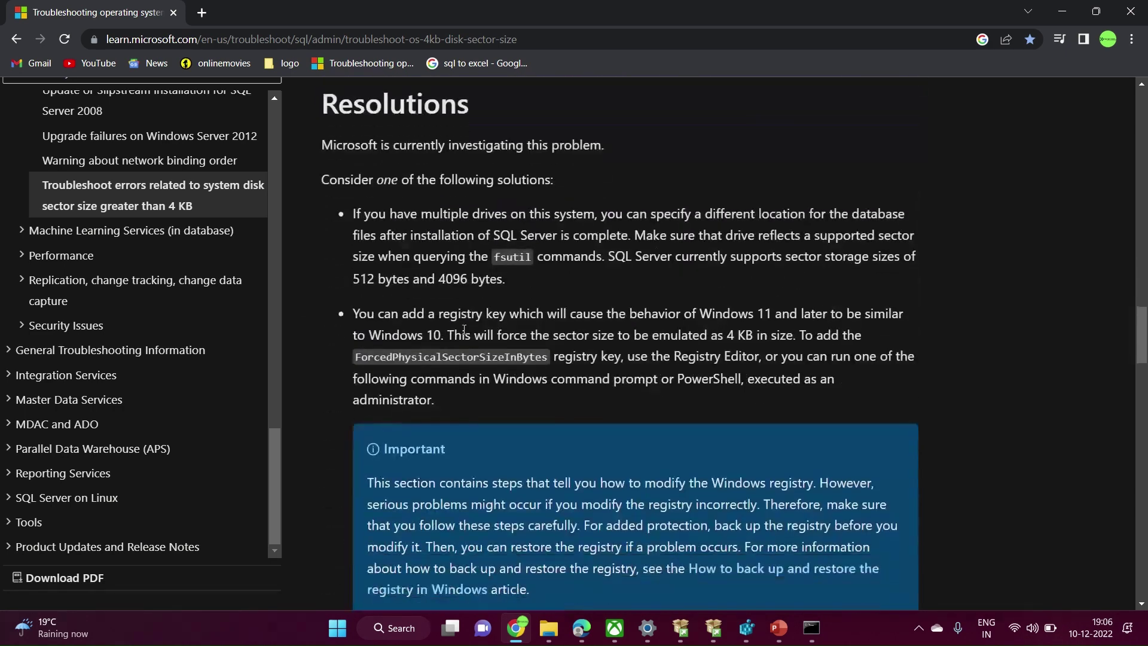
{"action": "scroll", "coordinate": [464, 329], "scroll_direction": "down", "scroll_amount": 16}
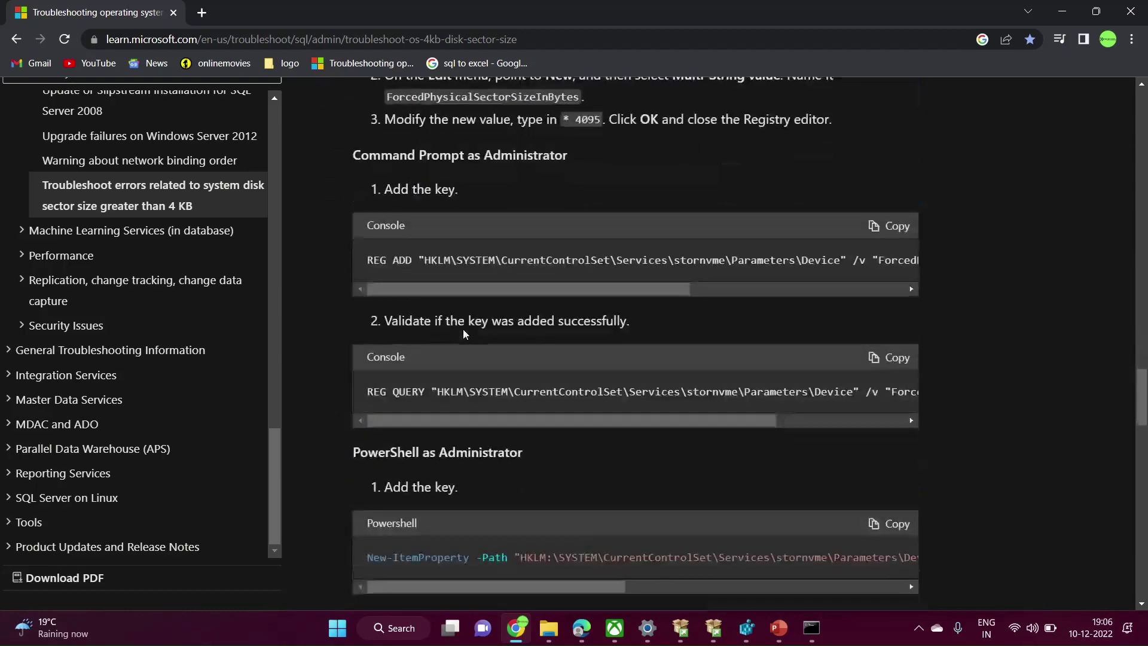
{"action": "scroll", "coordinate": [464, 334], "scroll_direction": "down", "scroll_amount": 15}
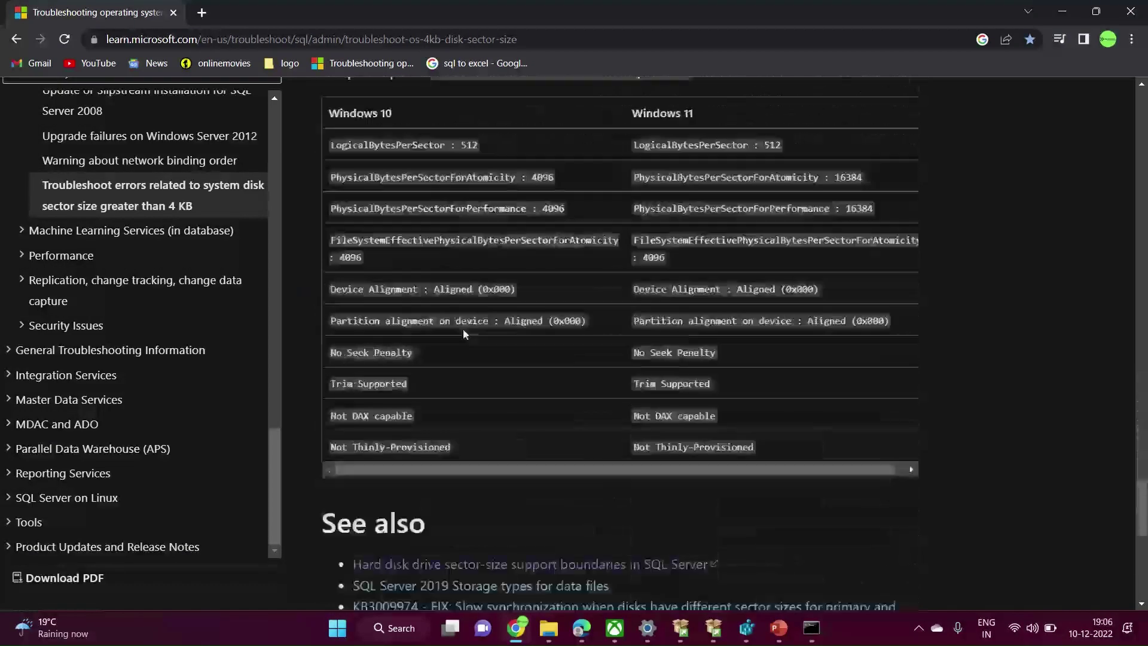
{"action": "scroll", "coordinate": [464, 334], "scroll_direction": "up", "scroll_amount": 2}
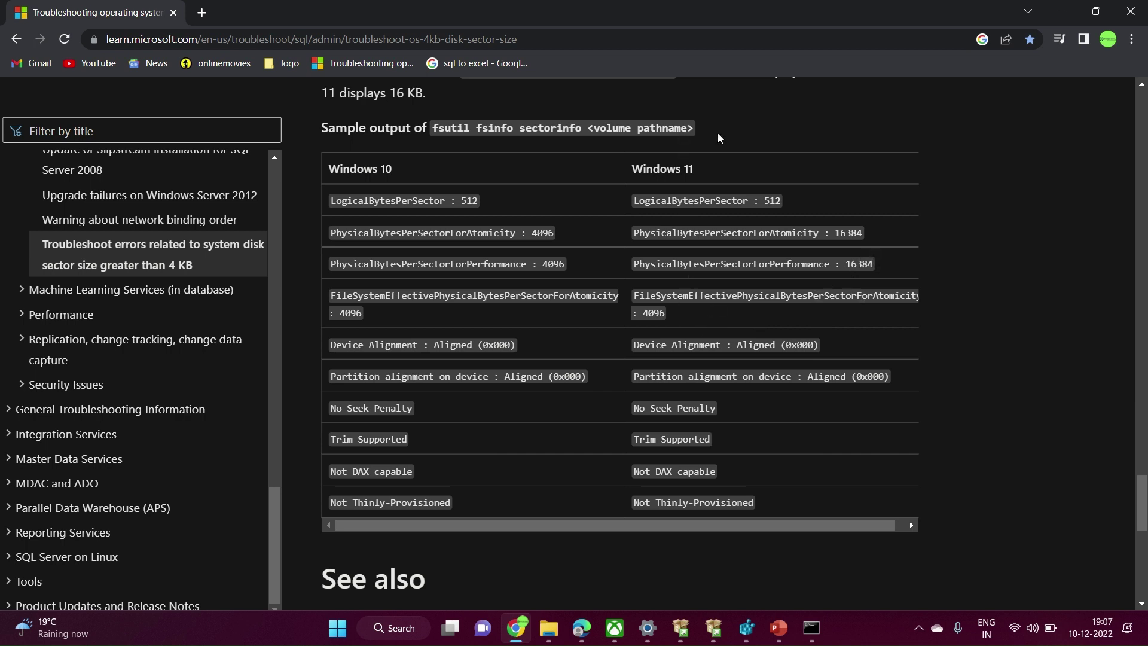
{"action": "scroll", "coordinate": [718, 134], "scroll_direction": "up", "scroll_amount": 1}
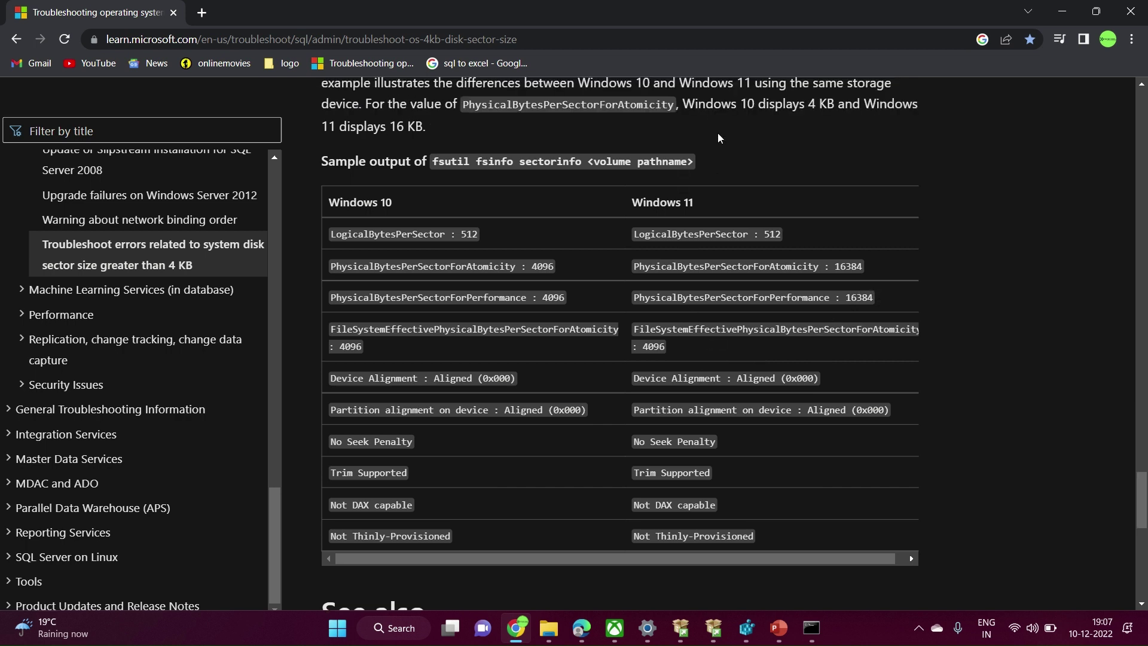
{"action": "scroll", "coordinate": [717, 133], "scroll_direction": "up", "scroll_amount": 1}
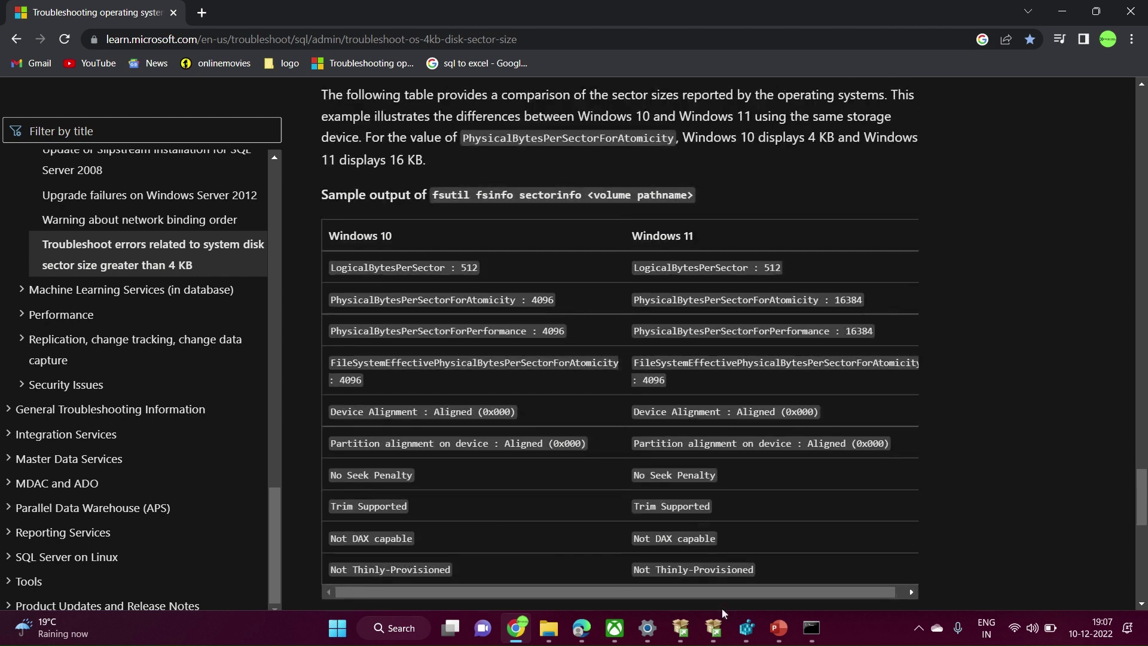
Check the completed SQL Server 2022 setup, then scroll the article up to its Registry Editor steps
{"action": "left_click", "coordinate": [714, 628]}
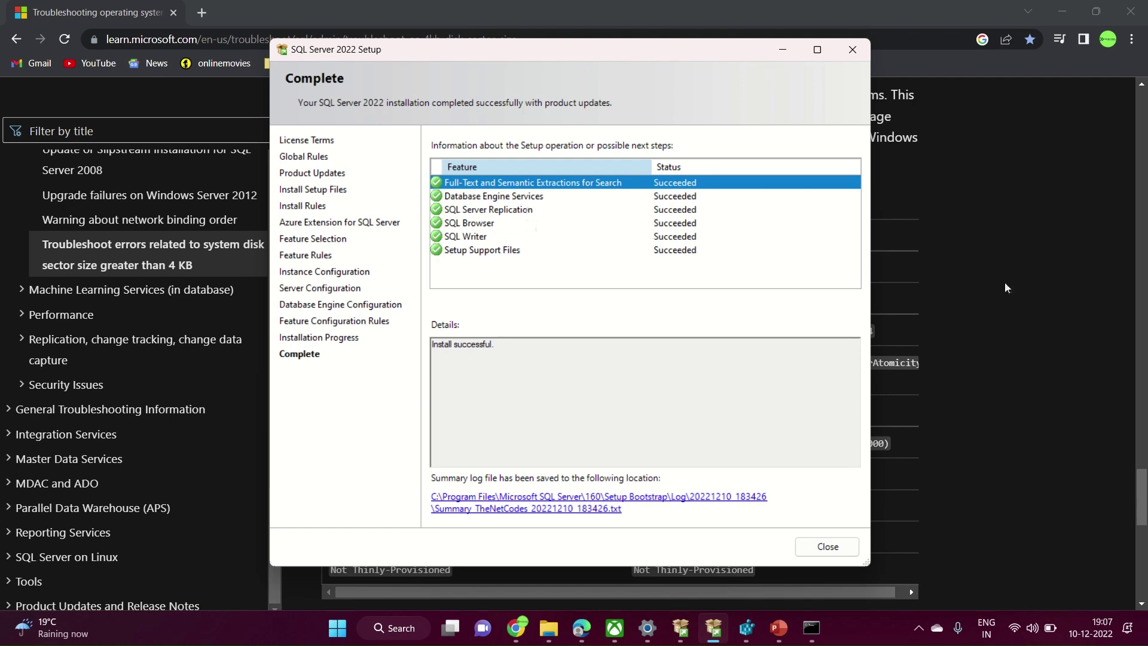
{"action": "left_click", "coordinate": [1004, 281]}
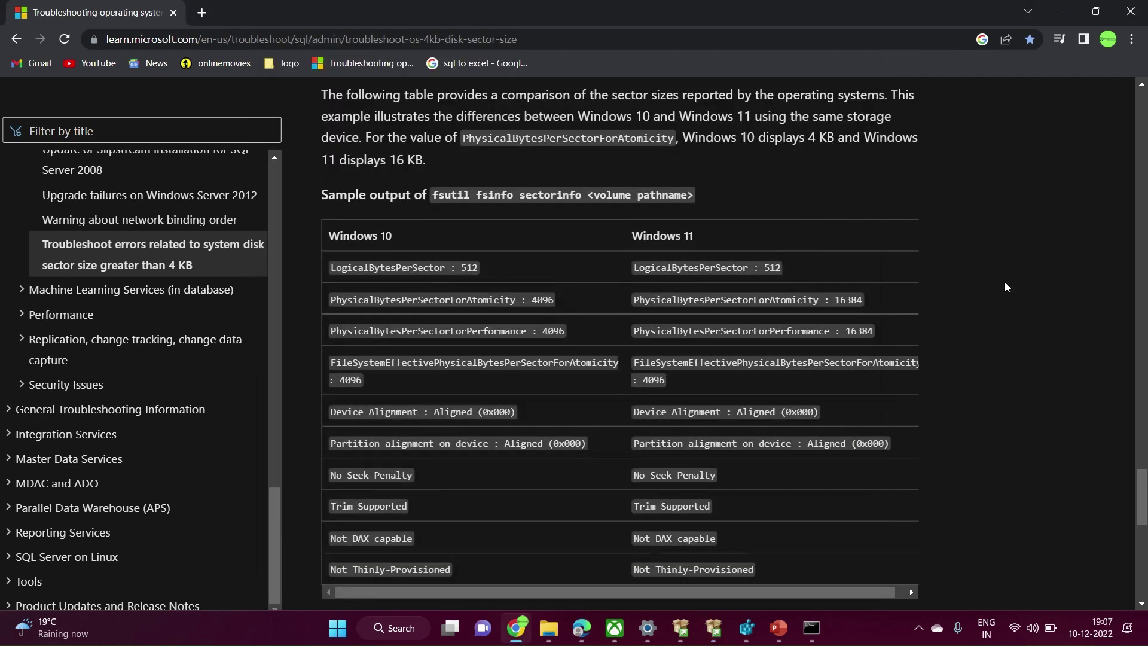
{"action": "scroll", "coordinate": [1005, 282], "scroll_direction": "up", "scroll_amount": 3}
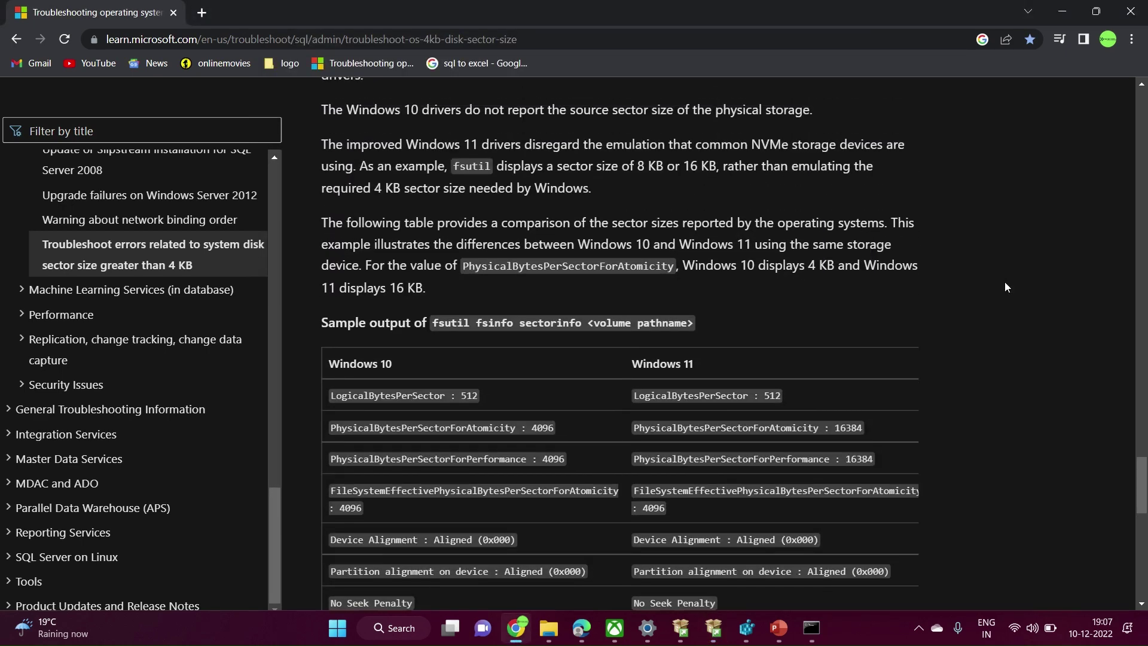
{"action": "scroll", "coordinate": [1004, 282], "scroll_direction": "up", "scroll_amount": 3}
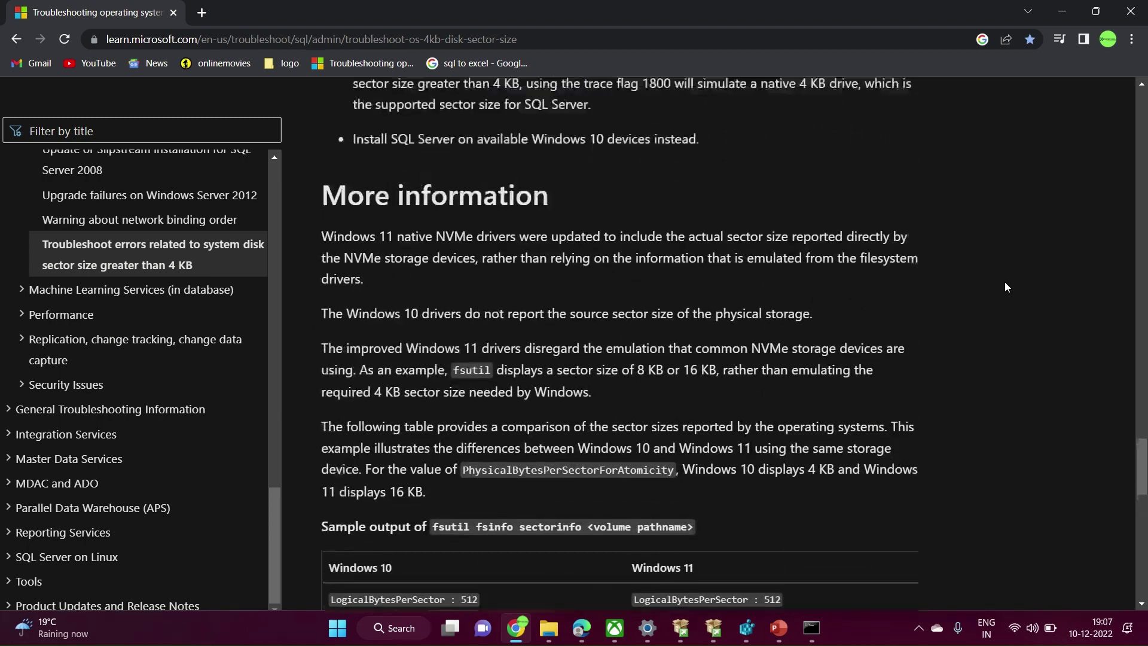
{"action": "scroll", "coordinate": [1004, 282], "scroll_direction": "up", "scroll_amount": 4}
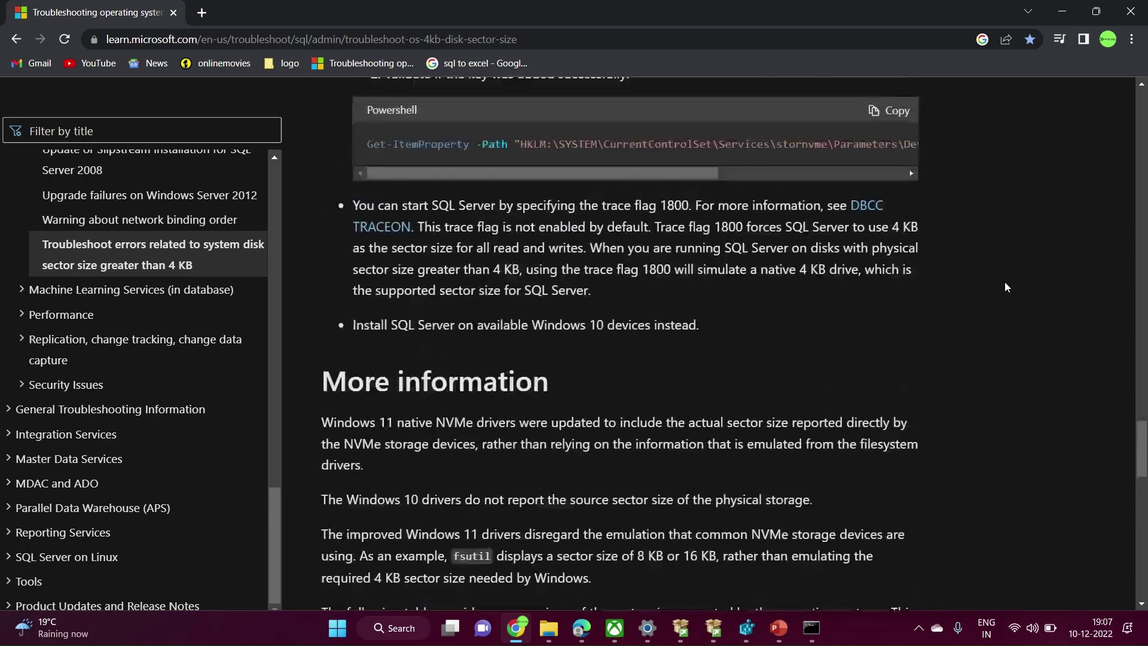
{"action": "scroll", "coordinate": [1005, 283], "scroll_direction": "up", "scroll_amount": 4}
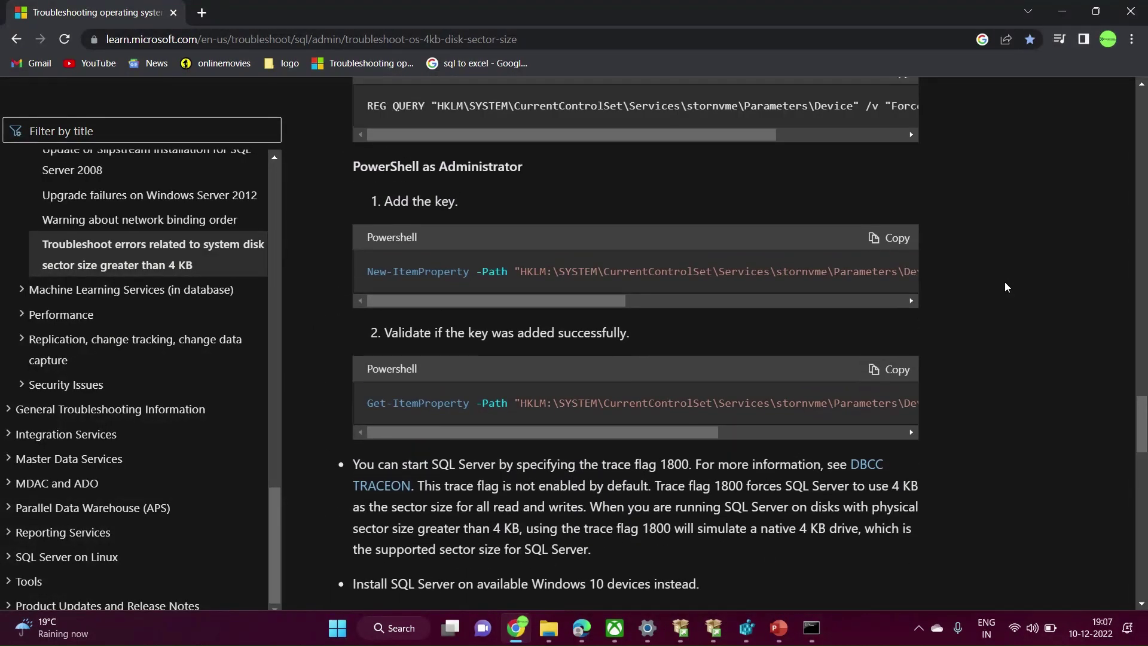
{"action": "scroll", "coordinate": [1005, 287], "scroll_direction": "up", "scroll_amount": 5}
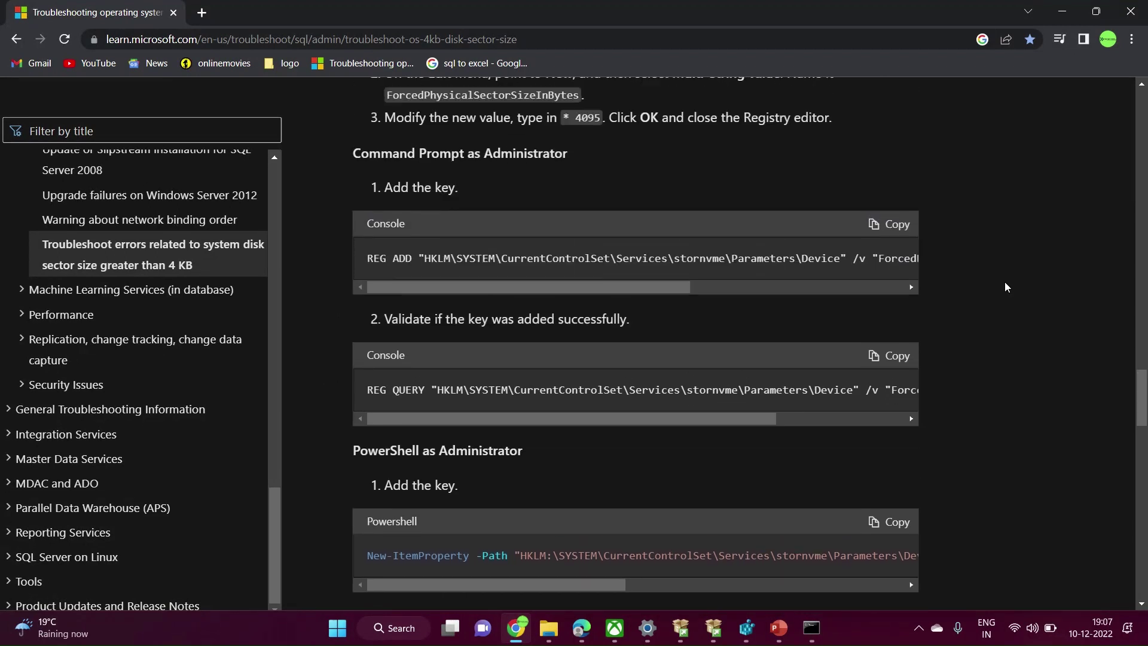
{"action": "scroll", "coordinate": [1005, 286], "scroll_direction": "up", "scroll_amount": 2}
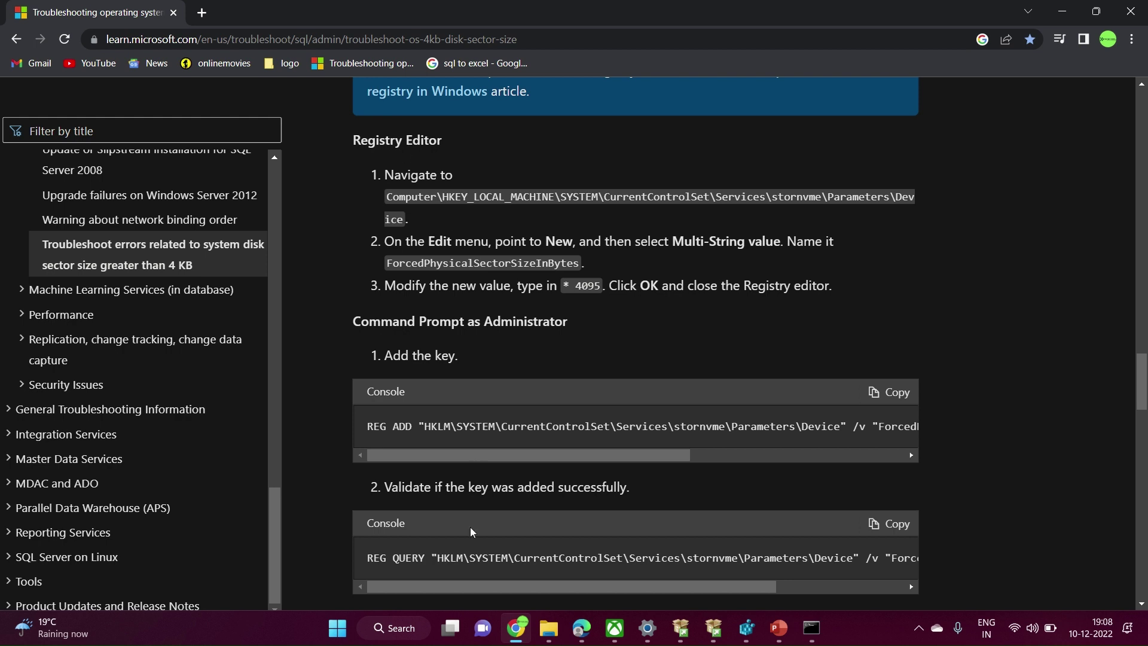
Search for 'regis' and run Registry Editor as administrator
{"action": "left_click", "coordinate": [386, 633]}
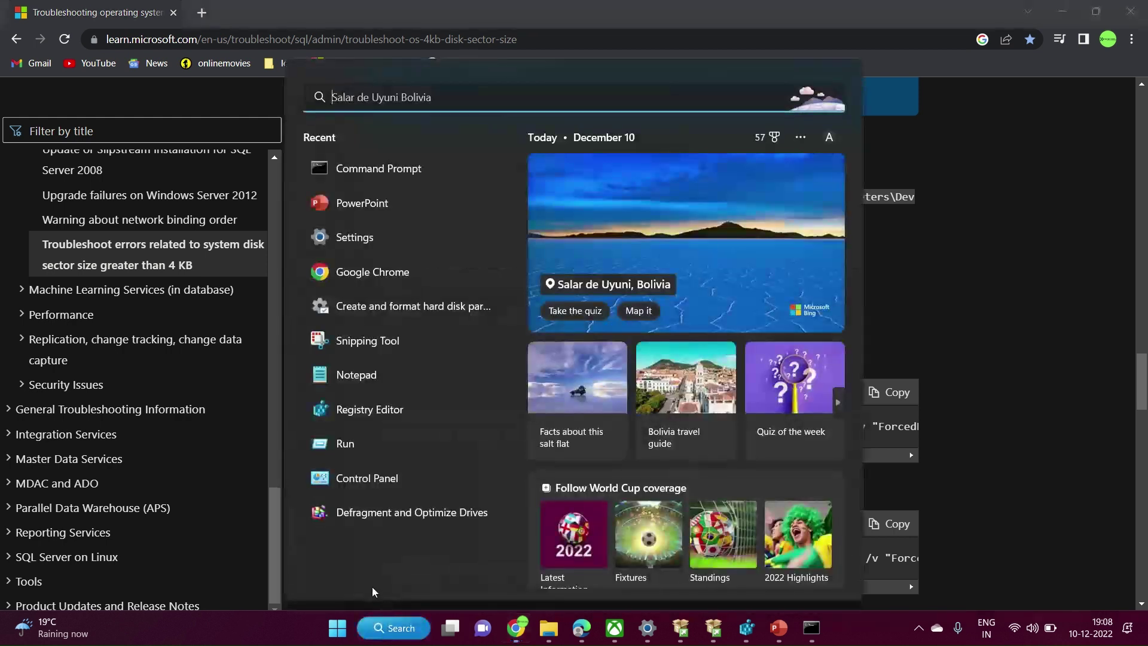
{"action": "type", "text": "regis"}
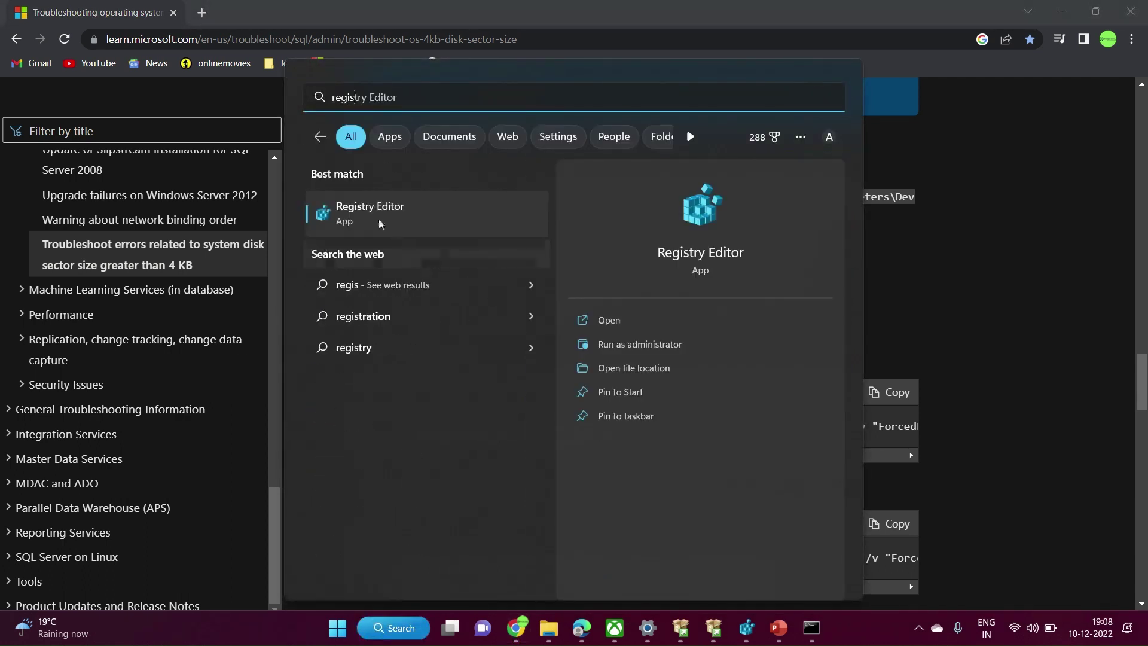
{"action": "left_click", "coordinate": [614, 345]}
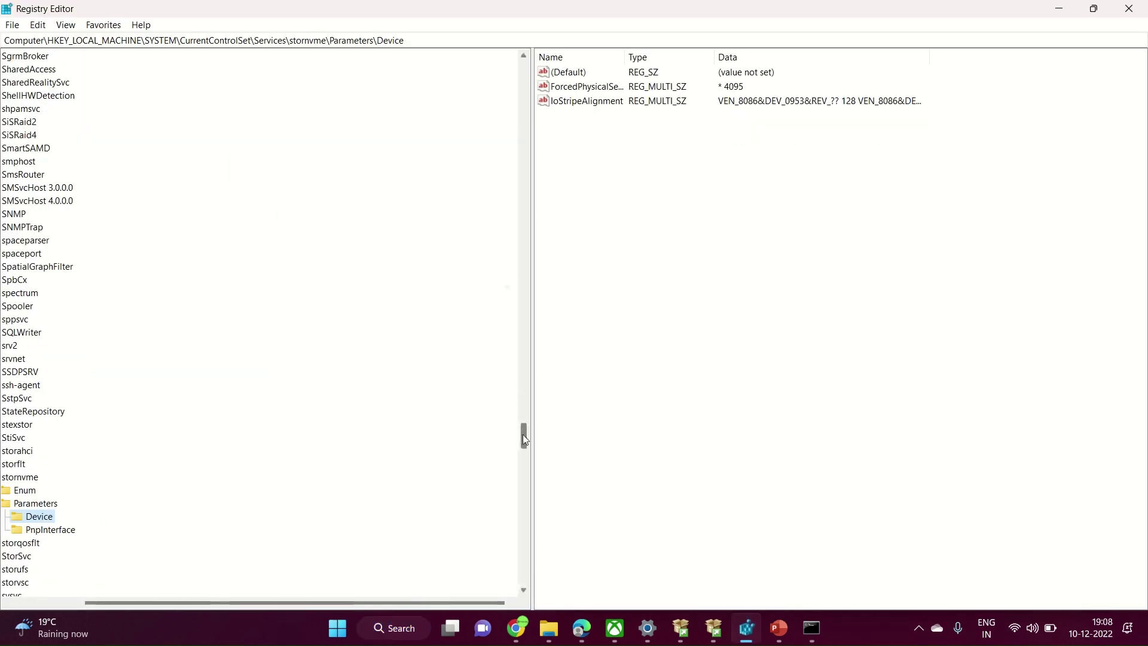
{"action": "left_click_drag", "start_coordinate": [274, 603], "coordinate": [204, 603]}
{"action": "left_click_drag", "start_coordinate": [522, 439], "coordinate": [471, 54]}
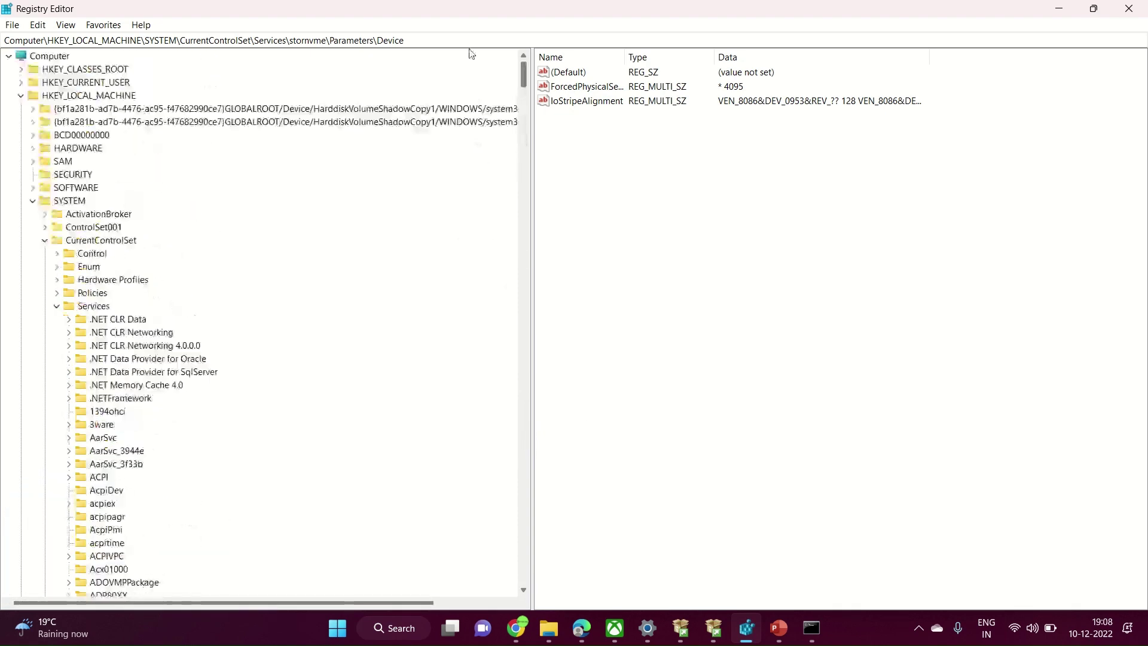
{"action": "left_click", "coordinate": [22, 96]}
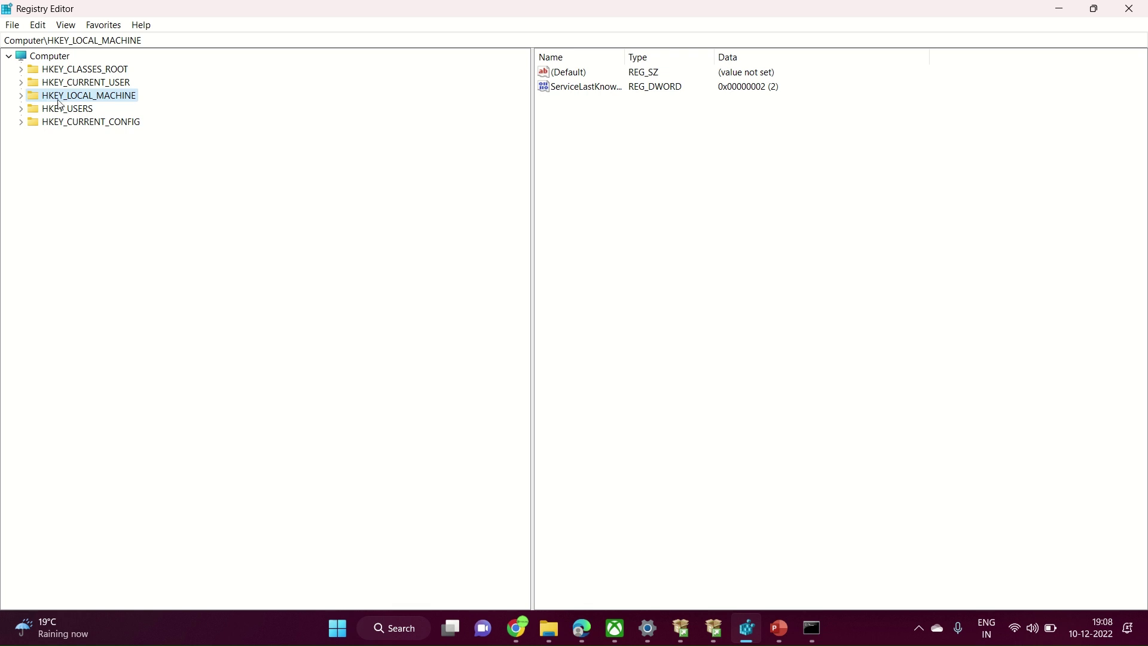
{"action": "left_click", "coordinate": [21, 98]}
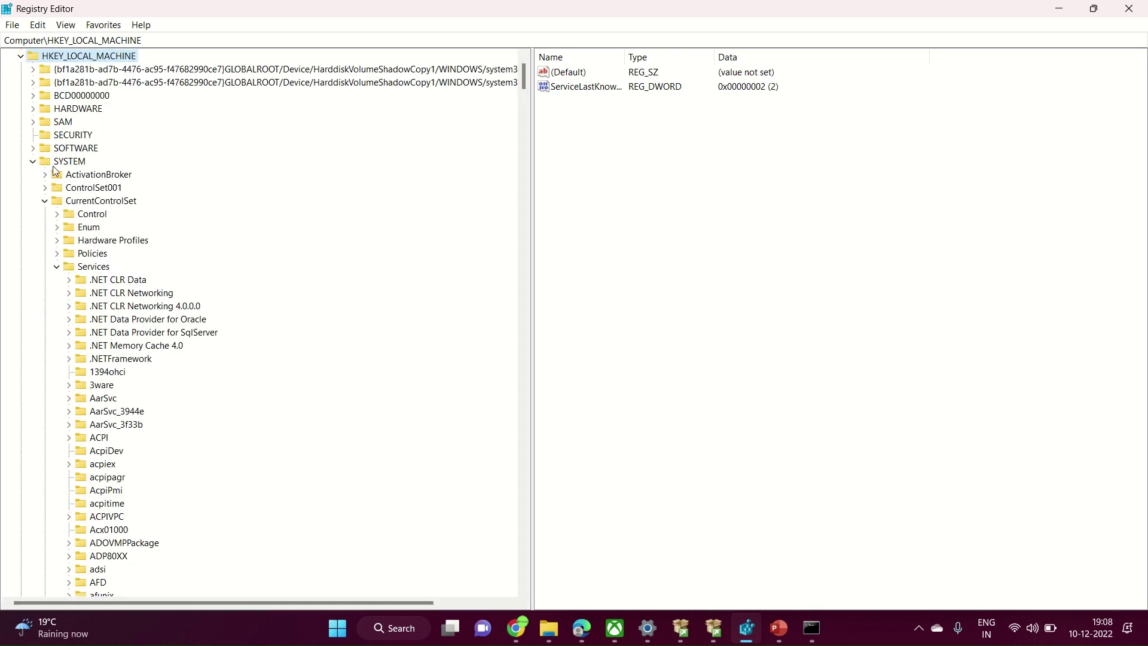
{"action": "mouse_move", "coordinate": [517, 641]}
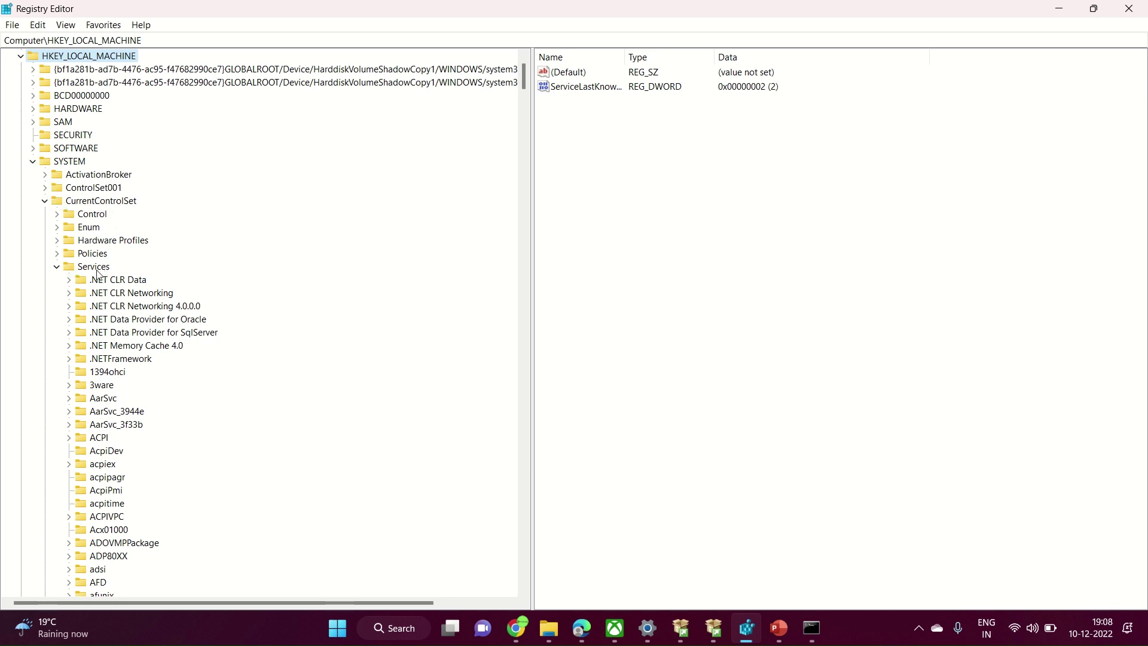
{"action": "left_click", "coordinate": [526, 588]}
{"action": "scroll", "coordinate": [526, 587], "scroll_direction": "down", "scroll_amount": 20}
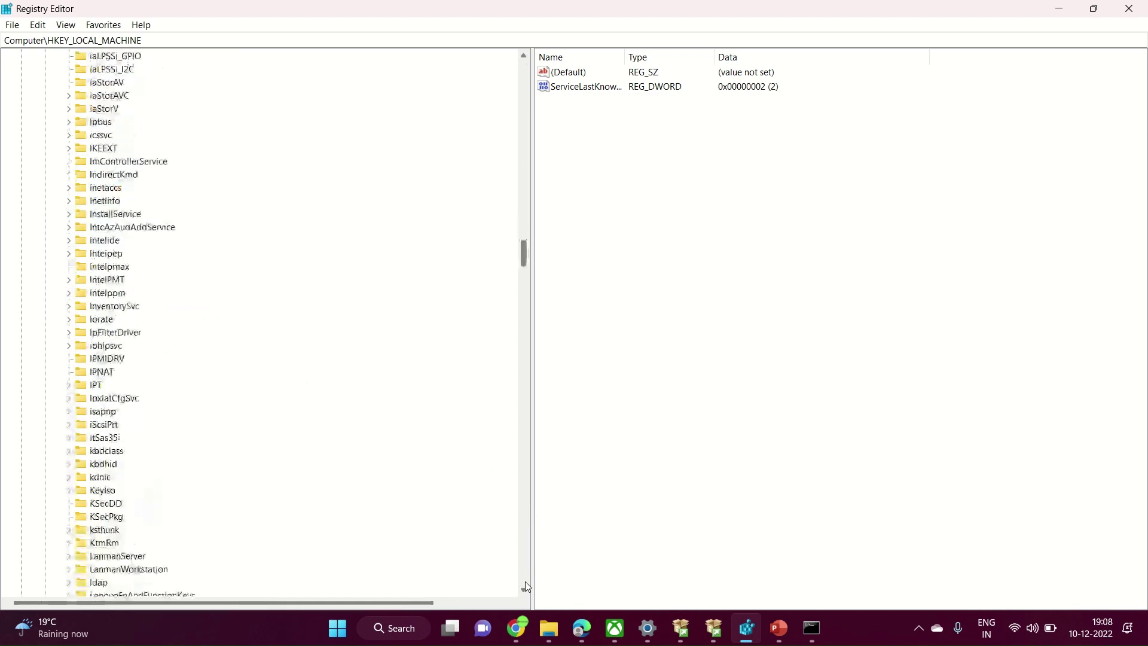
{"action": "left_click_drag", "start_coordinate": [523, 252], "coordinate": [529, 450]}
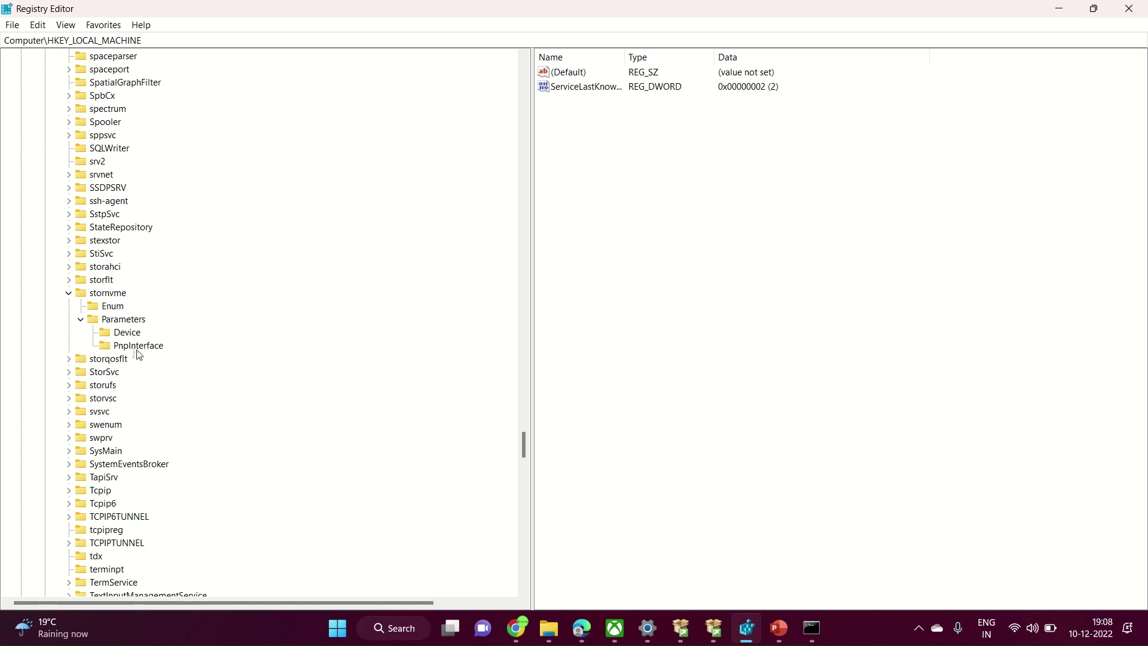
{"action": "left_click", "coordinate": [126, 333]}
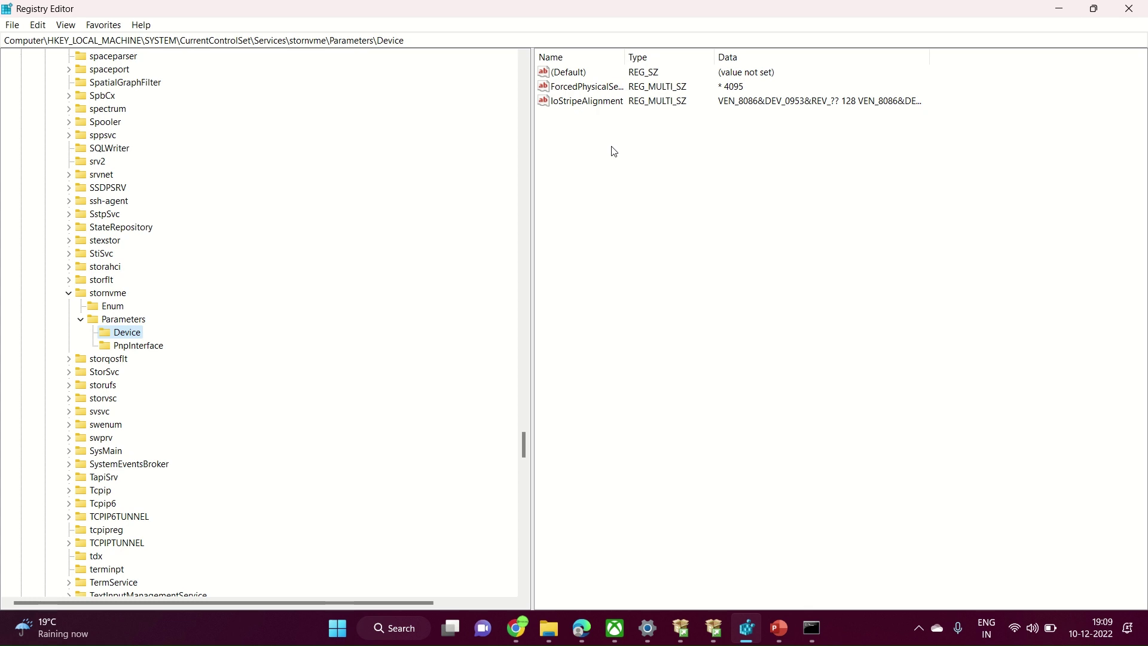
Create a multi-string value in the stornvme Device key via Edit > New and widen the Name column
{"action": "key", "text": "Tab"}
{"action": "left_click", "coordinate": [39, 27]}
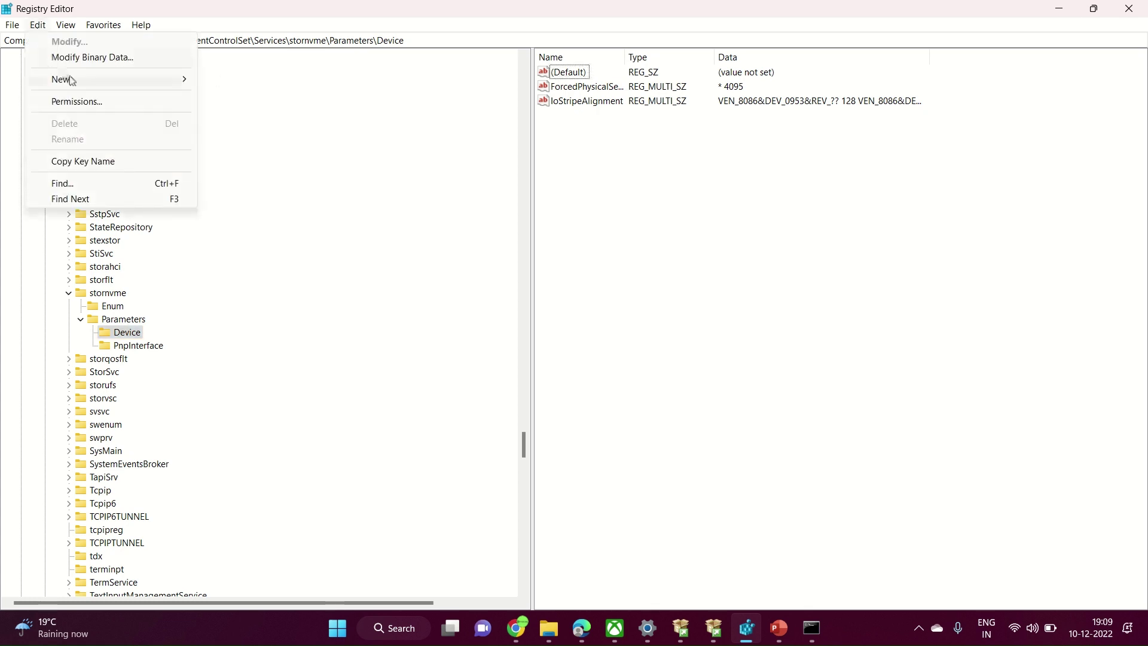
{"action": "mouse_move", "coordinate": [86, 84]}
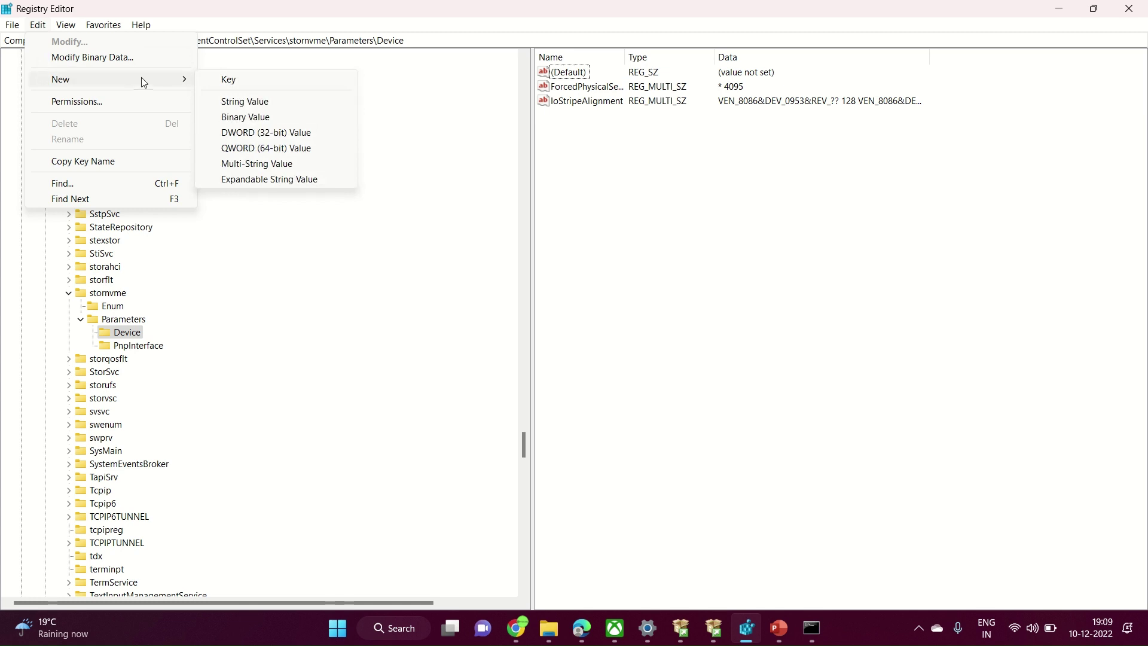
{"action": "left_click", "coordinate": [253, 172]}
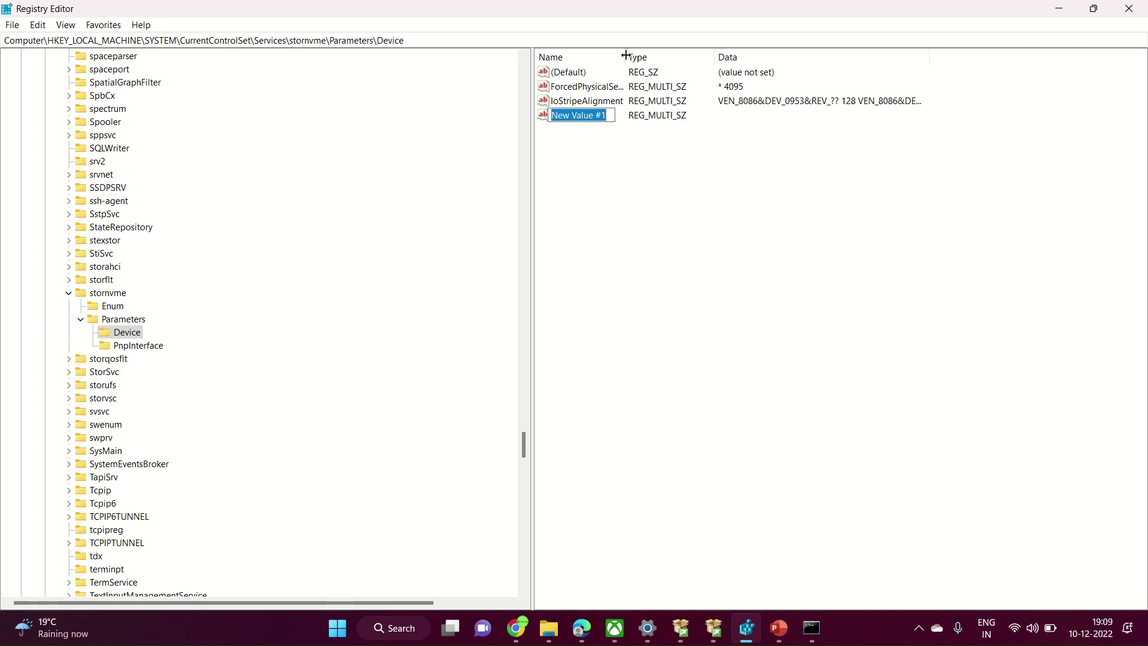
{"action": "left_click_drag", "start_coordinate": [626, 55], "coordinate": [739, 56]}
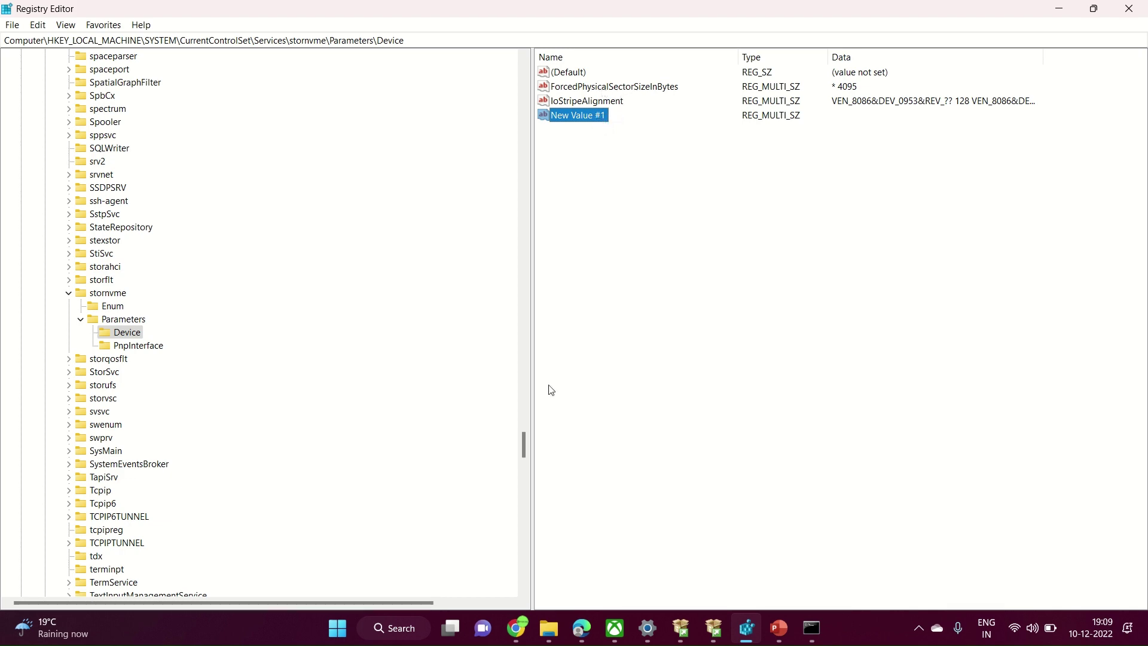
{"action": "left_click", "coordinate": [527, 635]}
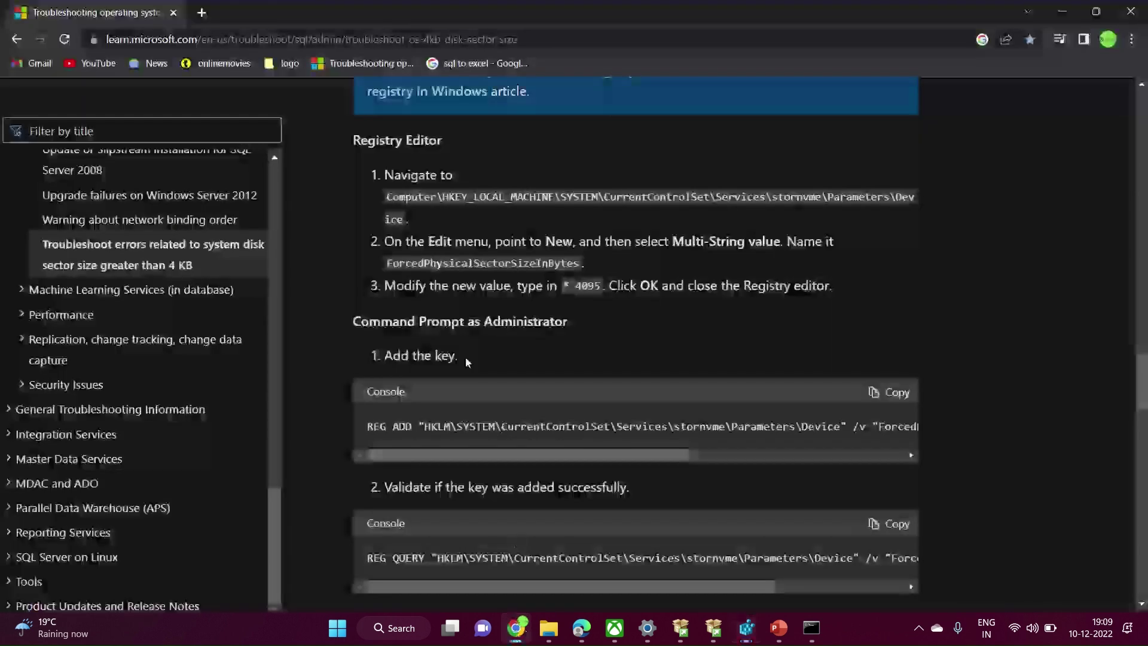
{"action": "double_click", "coordinate": [439, 264]}
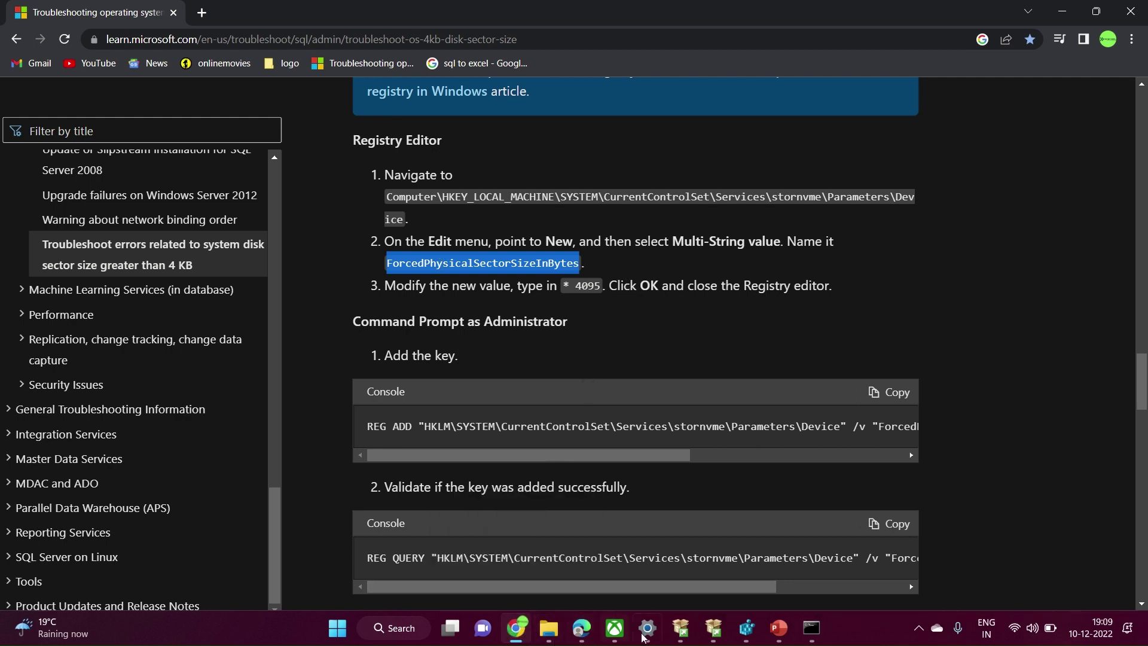
{"action": "left_click_drag", "start_coordinate": [746, 628], "coordinate": [674, 628]}
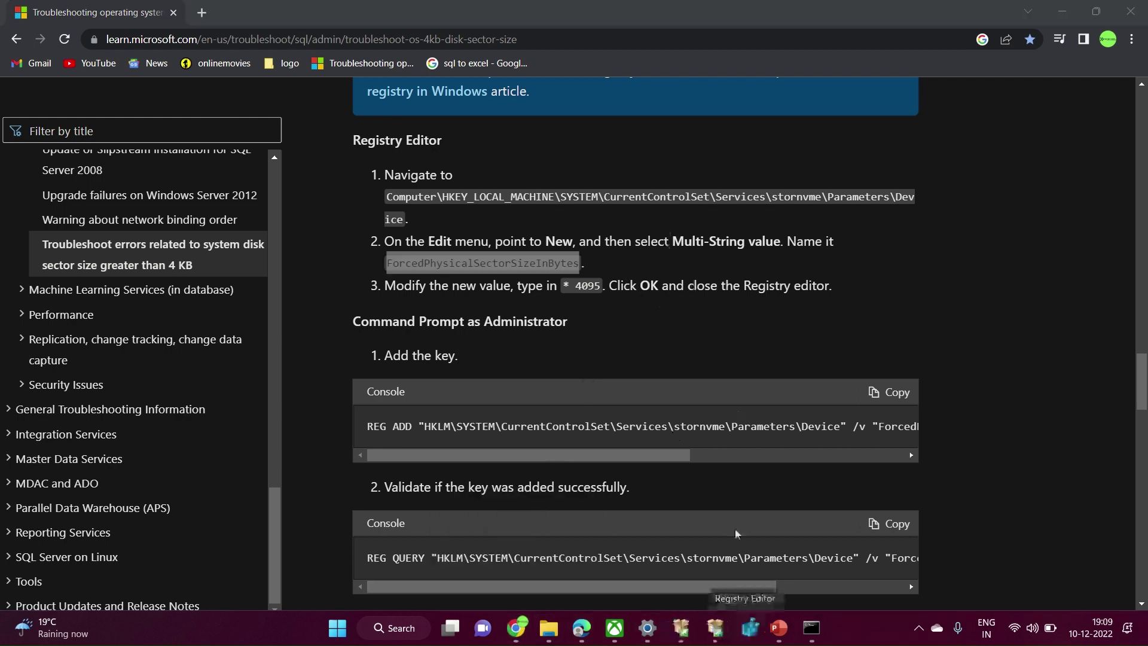
Open New Value #1 without changes, then delete it from the Device key and confirm
{"action": "left_click", "coordinate": [744, 631]}
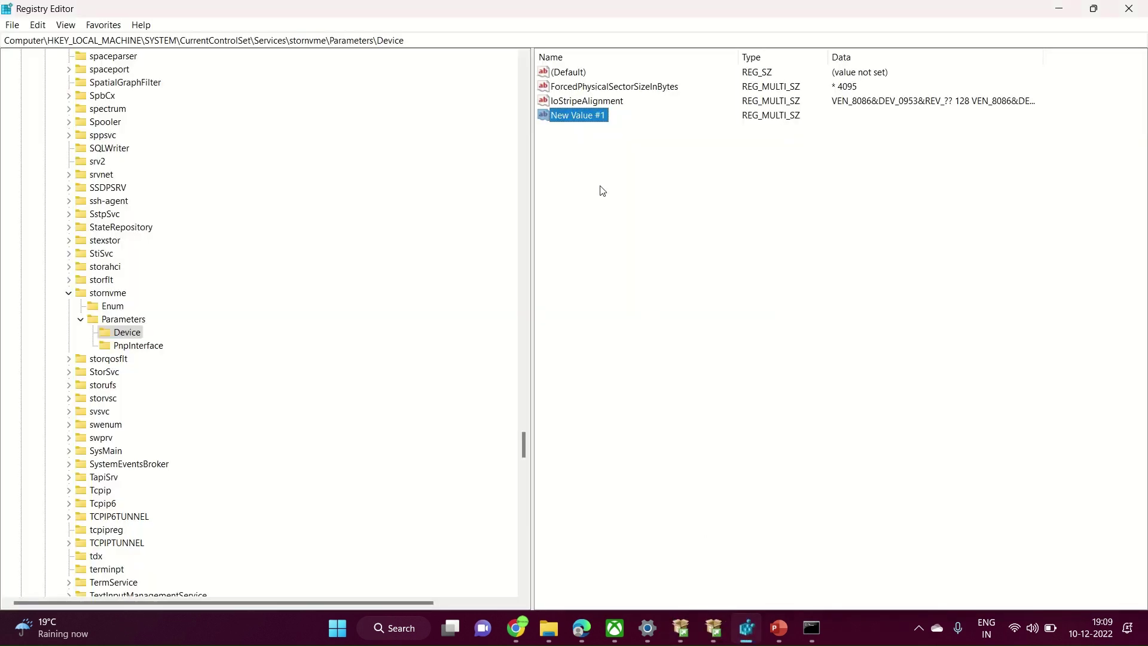
{"action": "double_click", "coordinate": [572, 119]}
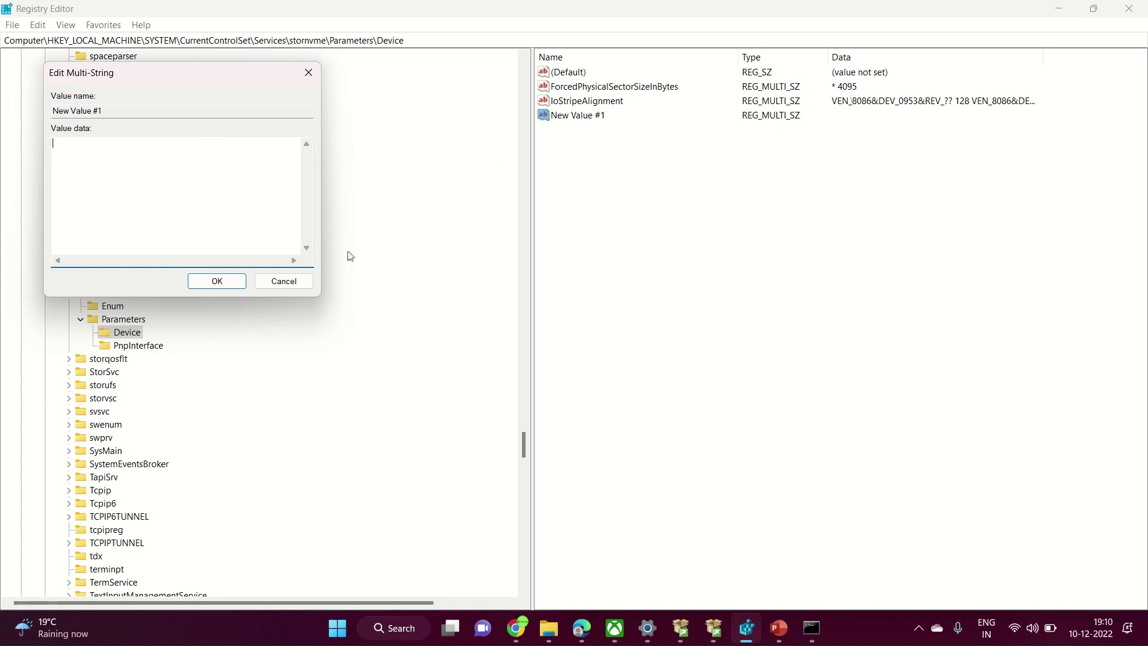
{"action": "left_click", "coordinate": [306, 79]}
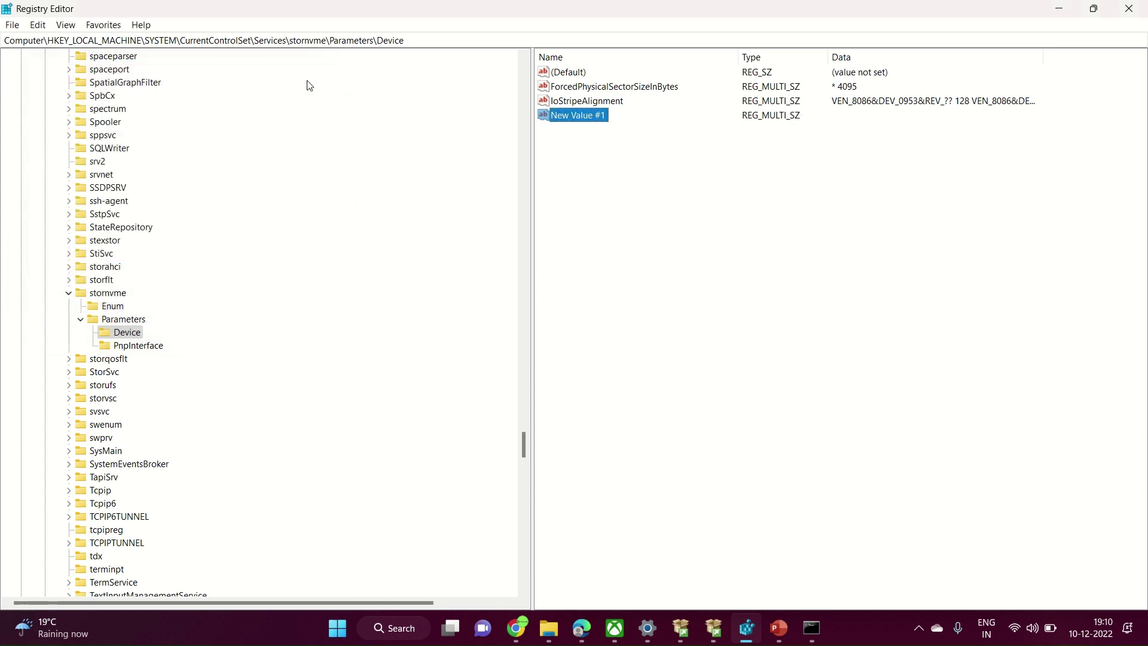
{"action": "right_click", "coordinate": [589, 119]}
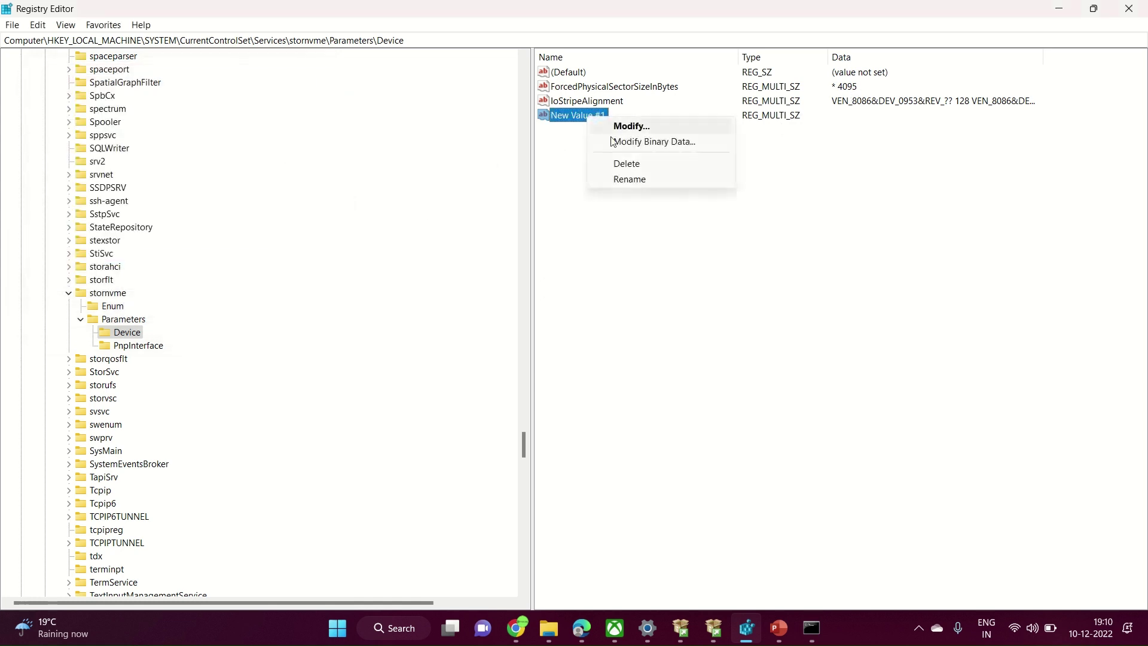
{"action": "left_click", "coordinate": [638, 164]}
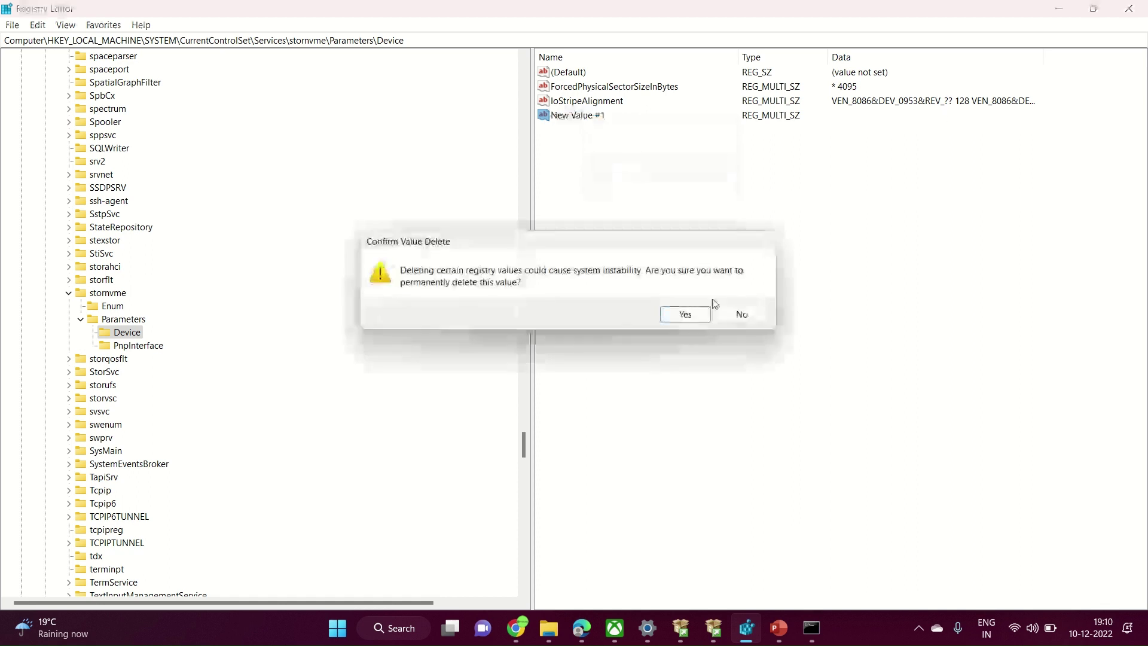
{"action": "left_click", "coordinate": [700, 317]}
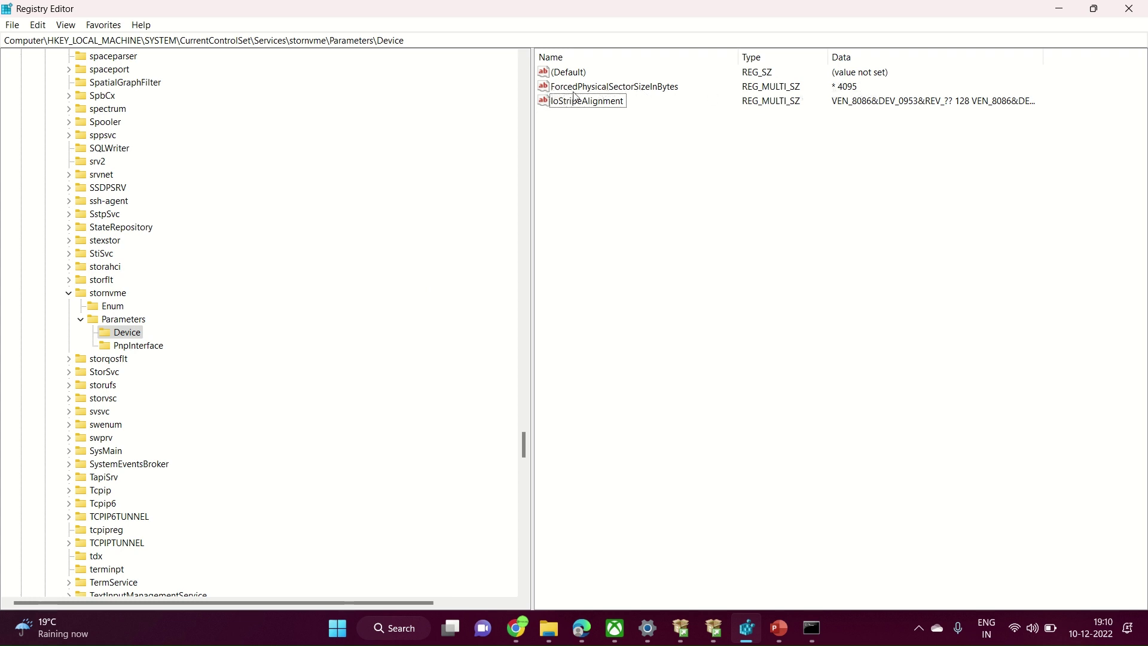
Minimize Registry Editor and copy the article's REG ADD command for the stornvme Device key
{"action": "left_click", "coordinate": [1060, 8]}
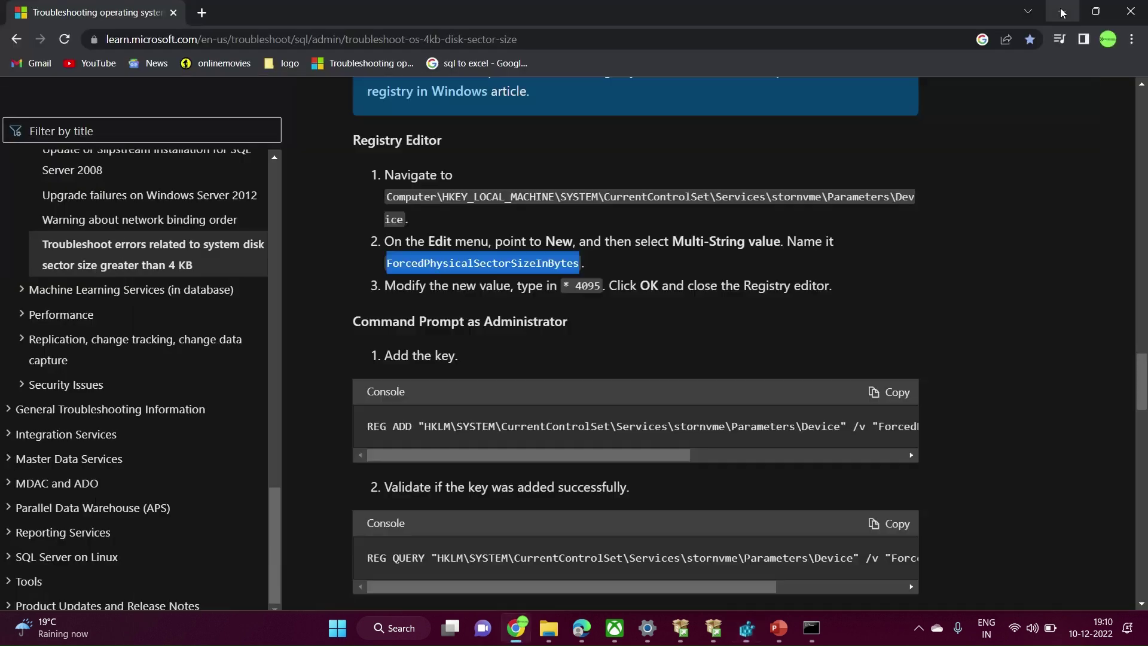
{"action": "left_click", "coordinate": [759, 313]}
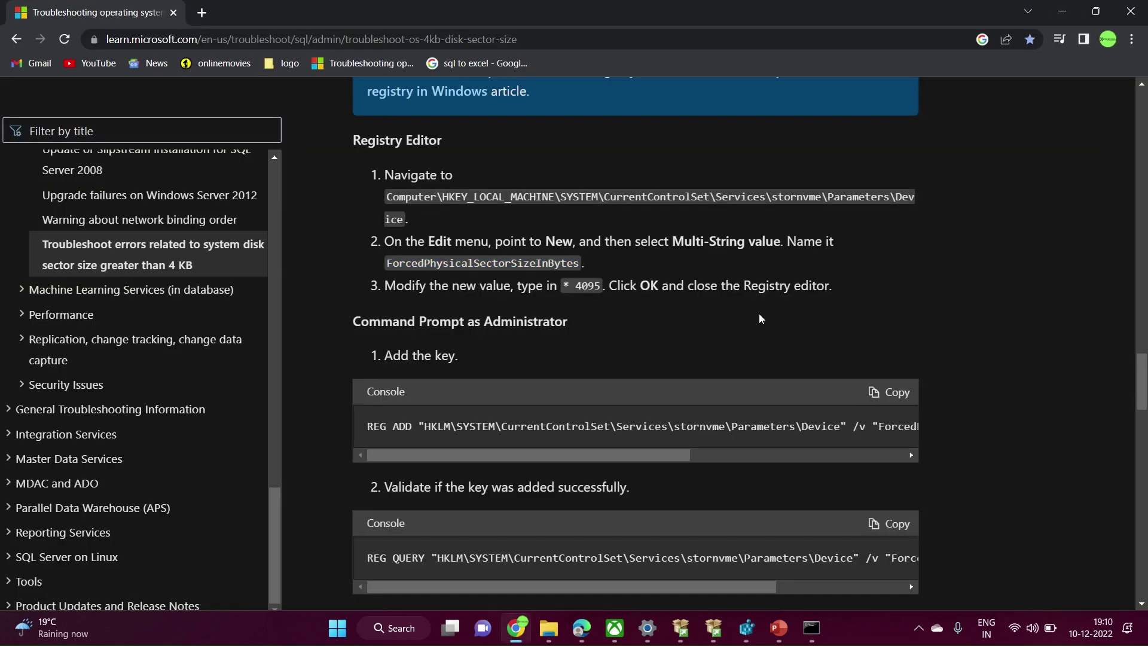
{"action": "scroll", "coordinate": [759, 313], "scroll_direction": "down", "scroll_amount": 2}
{"action": "scroll", "coordinate": [759, 318], "scroll_direction": "down", "scroll_amount": 1}
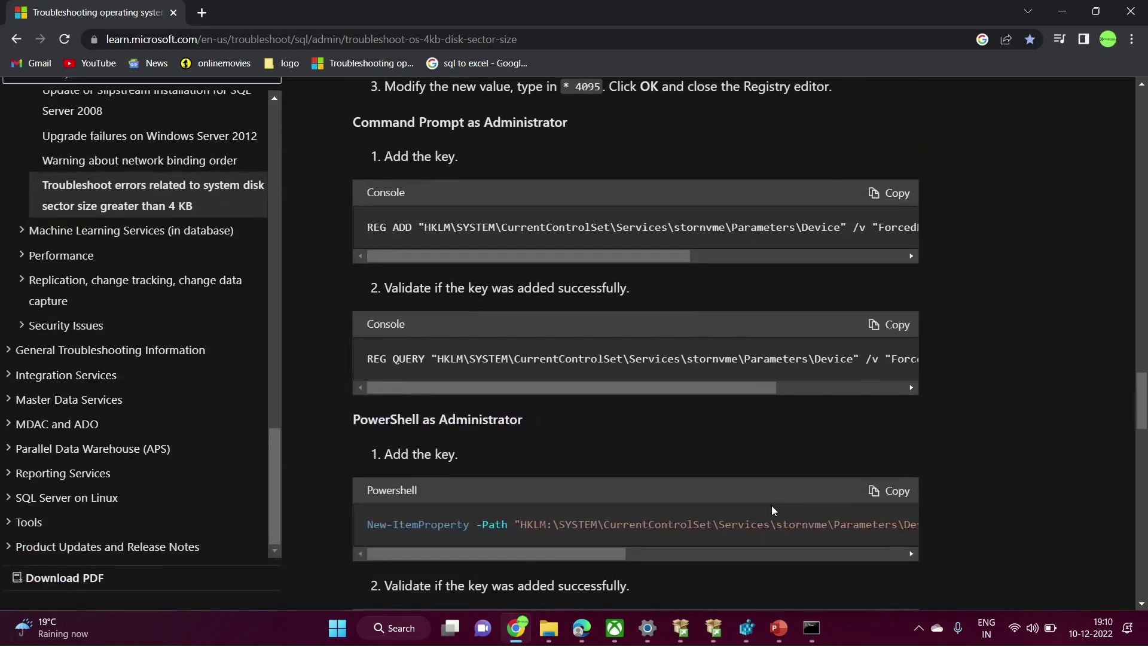
{"action": "mouse_move", "coordinate": [804, 632]}
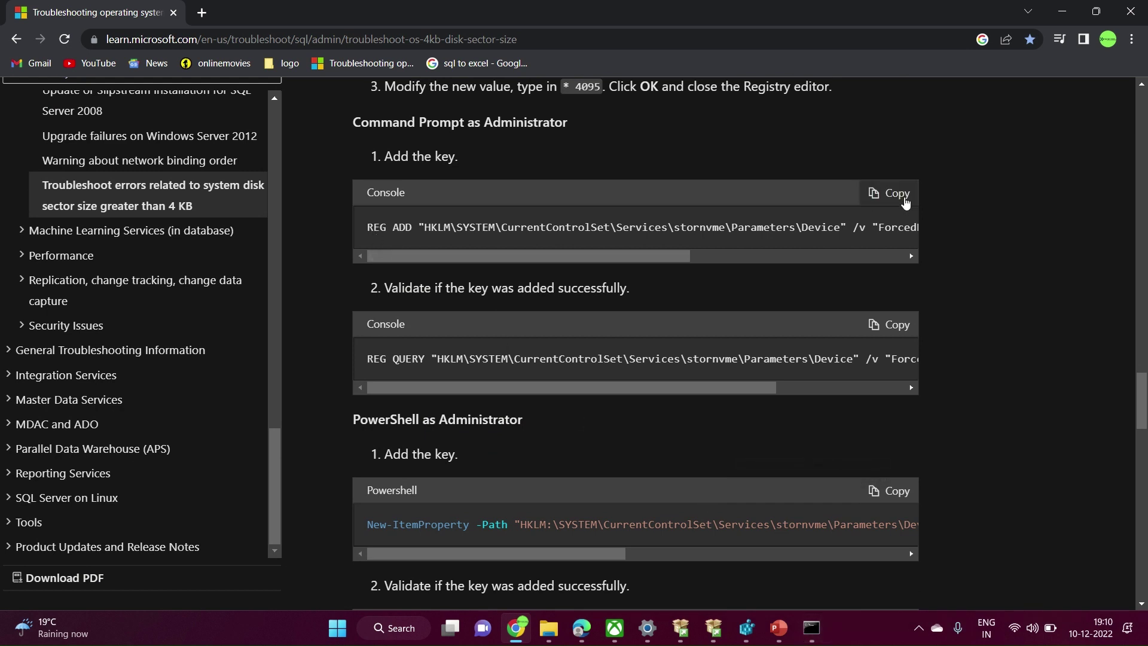
{"action": "left_click", "coordinate": [909, 207]}
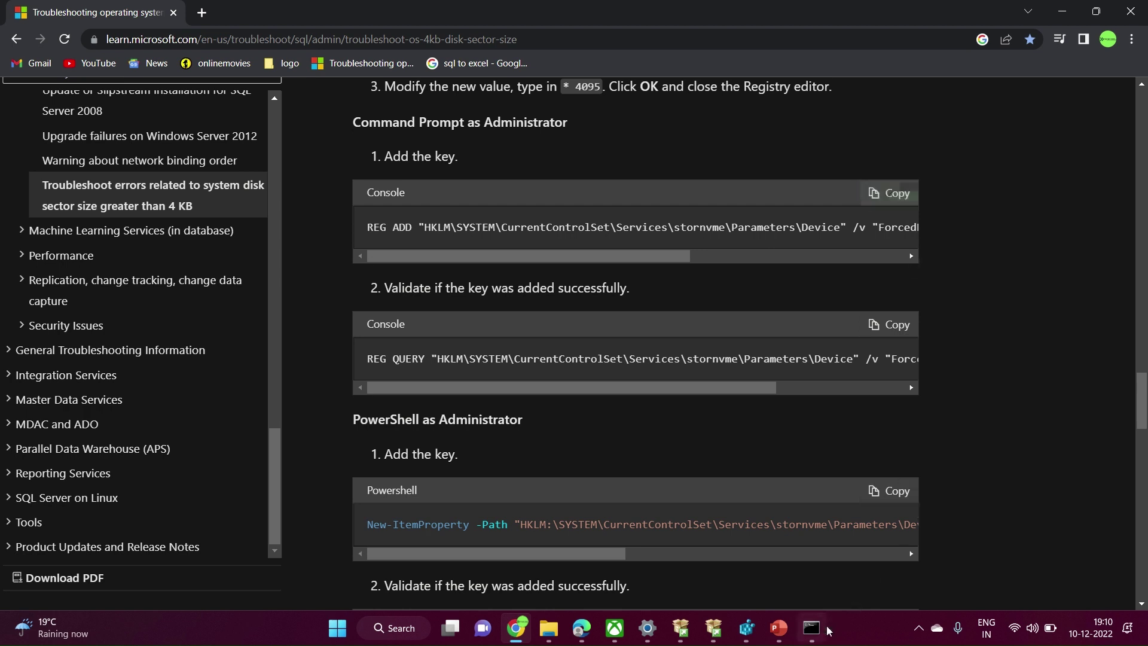
Show the Administrator Command Prompt's fsutil sectorinfo output for C:
{"action": "left_click", "coordinate": [819, 640]}
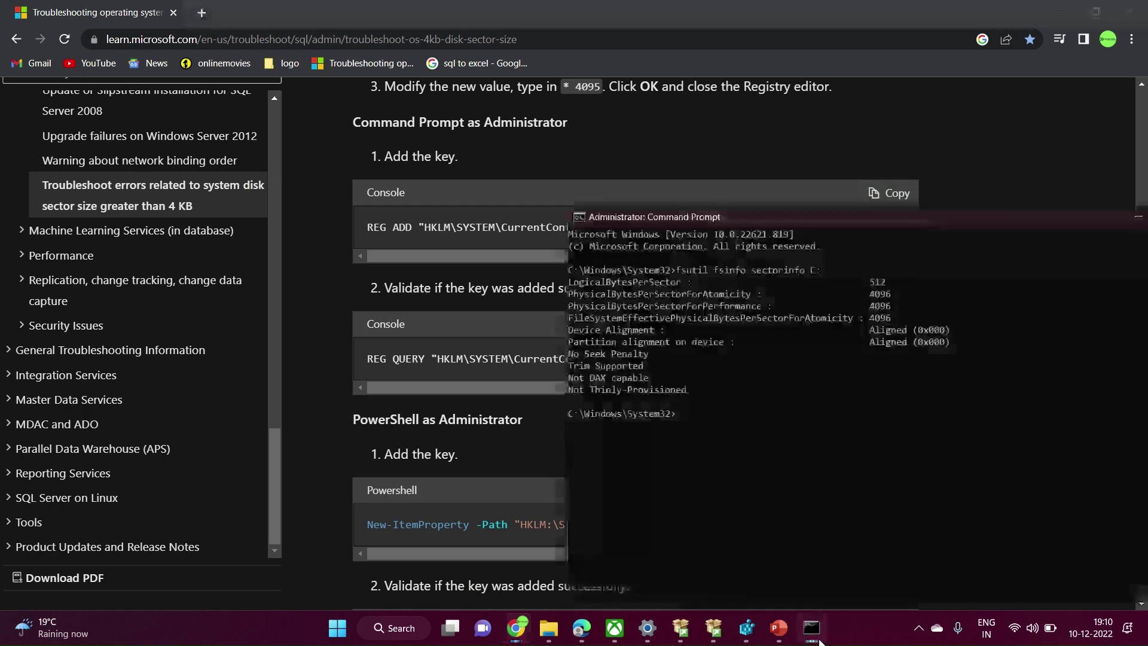
{"action": "left_click", "coordinate": [820, 640]}
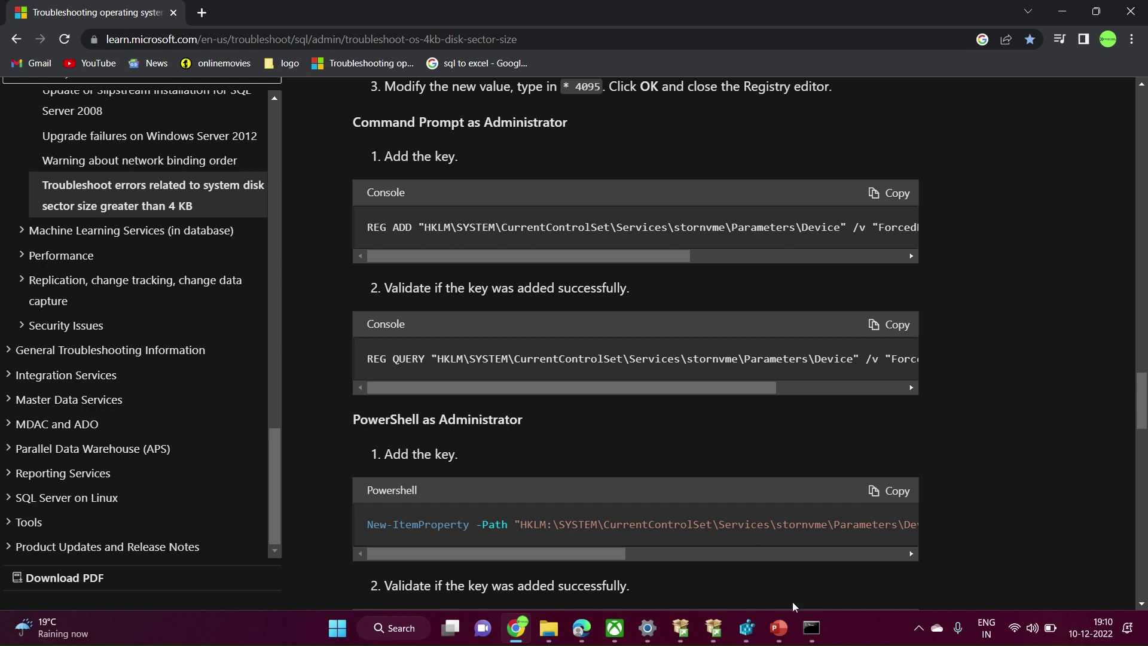
{"action": "left_click", "coordinate": [811, 631]}
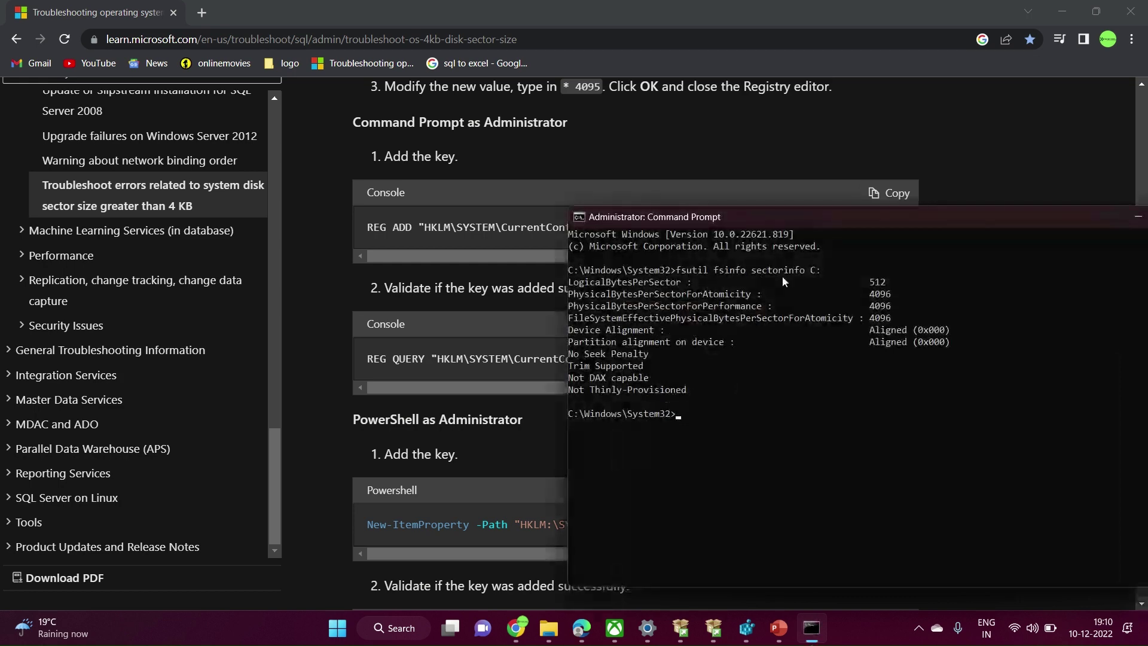
Compare the article's Windows 10 4096 versus Windows 11 16384 table with the local fsutil output
{"action": "left_click", "coordinate": [366, 458]}
{"action": "scroll", "coordinate": [366, 458], "scroll_direction": "down", "scroll_amount": 10}
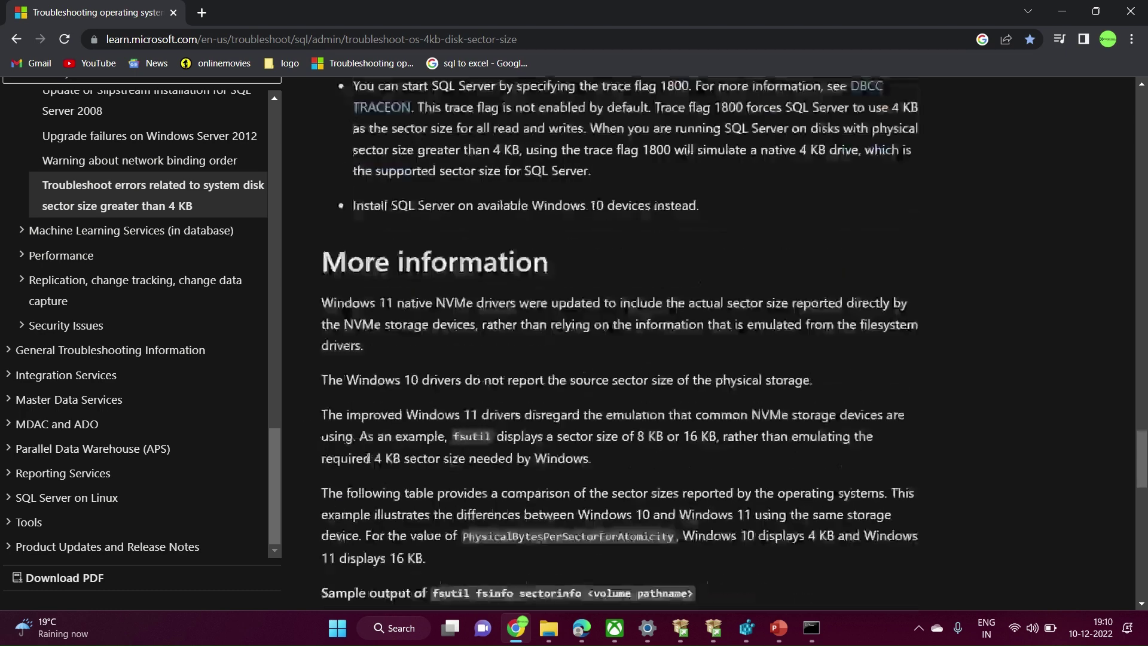
{"action": "scroll", "coordinate": [368, 458], "scroll_direction": "down", "scroll_amount": 5}
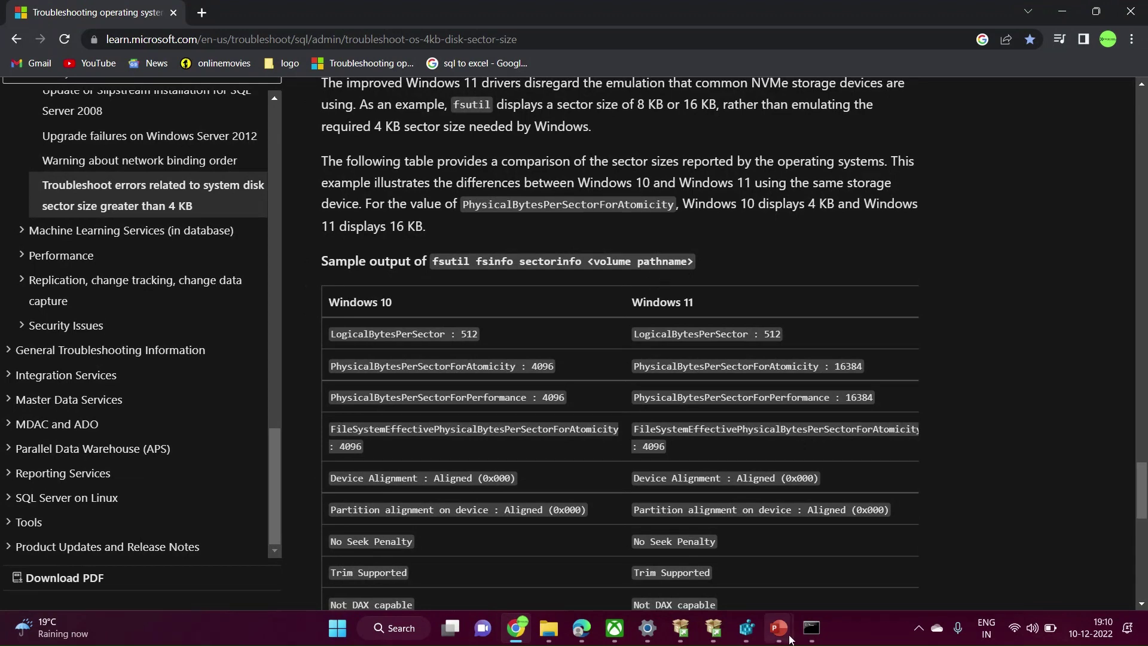
{"action": "left_click", "coordinate": [820, 638]}
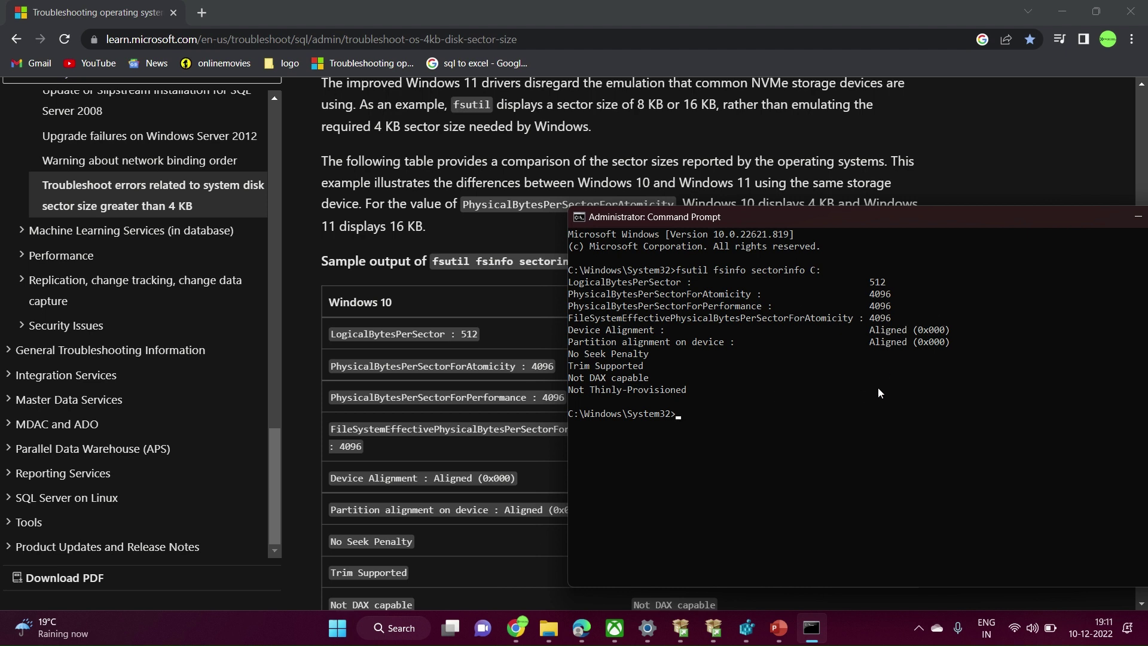
{"action": "left_click", "coordinate": [485, 185]}
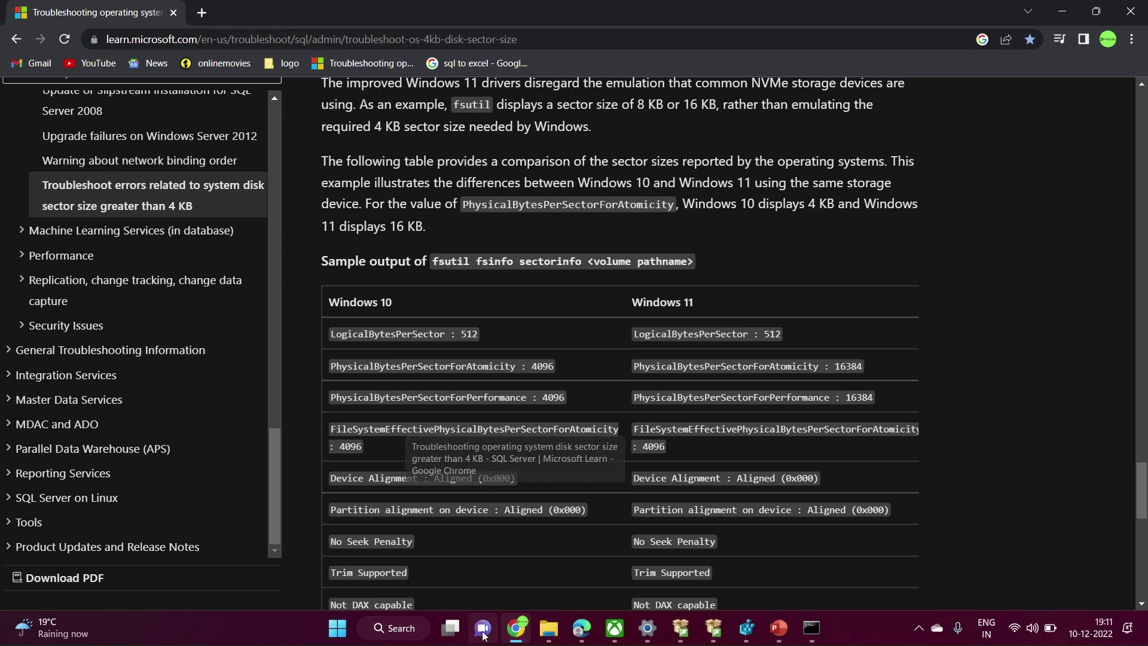
Select SQL2022-SSEI-Expr.exe in Downloads, then bring the SQL Server Installation Center forward
{"action": "left_click", "coordinate": [548, 628]}
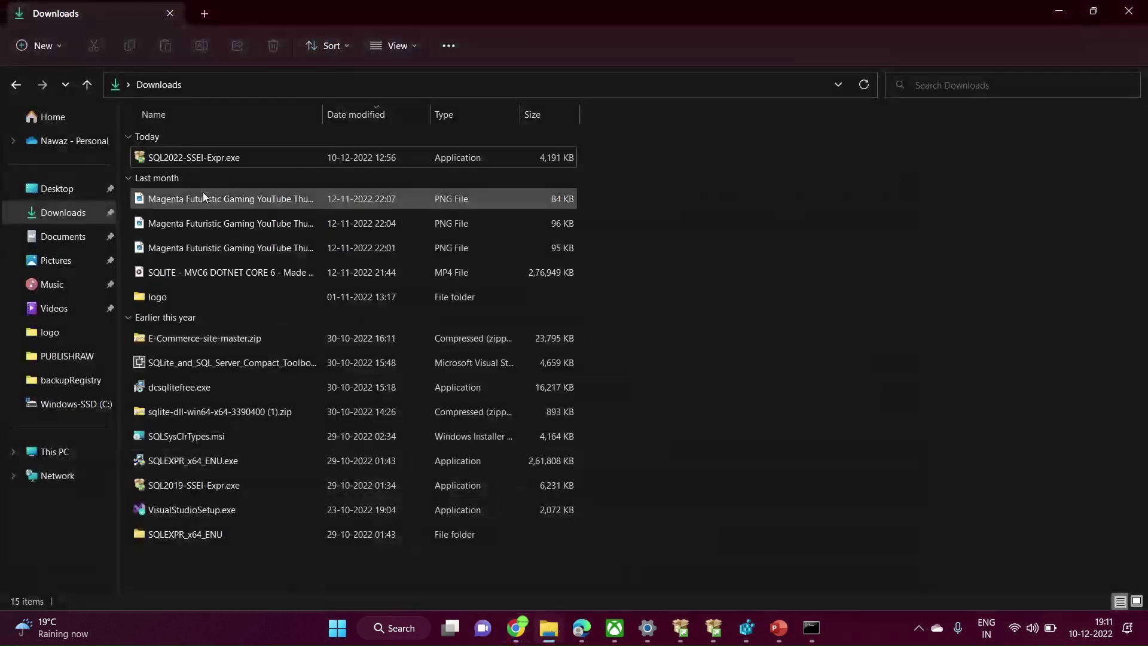
{"action": "left_click", "coordinate": [197, 165]}
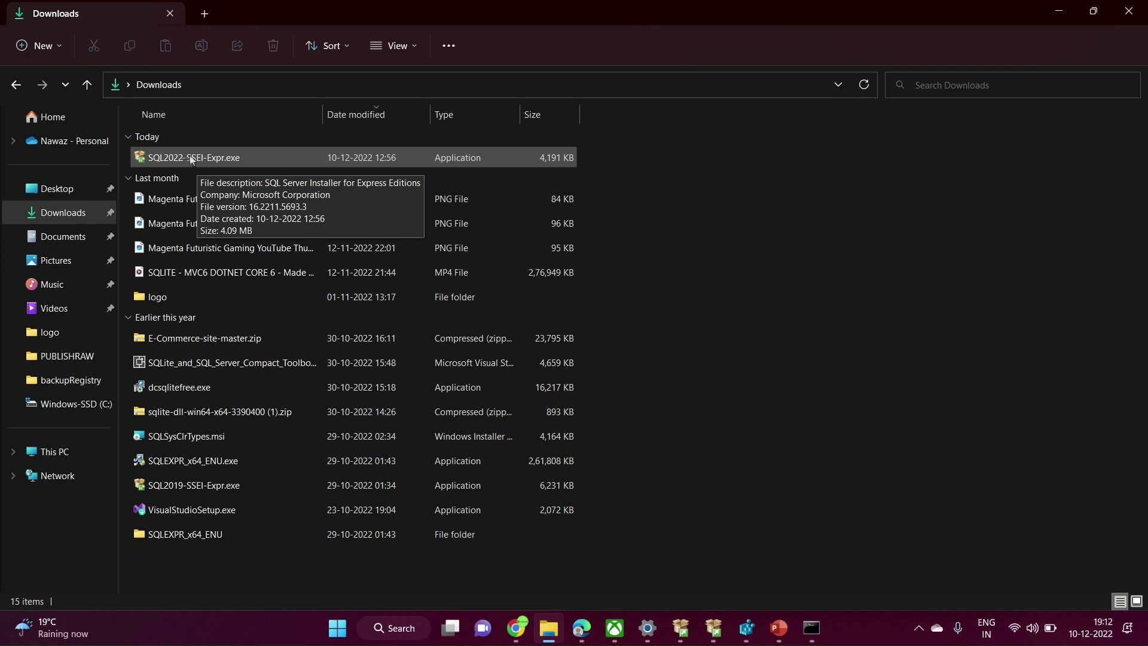
{"action": "left_click", "coordinate": [190, 161]}
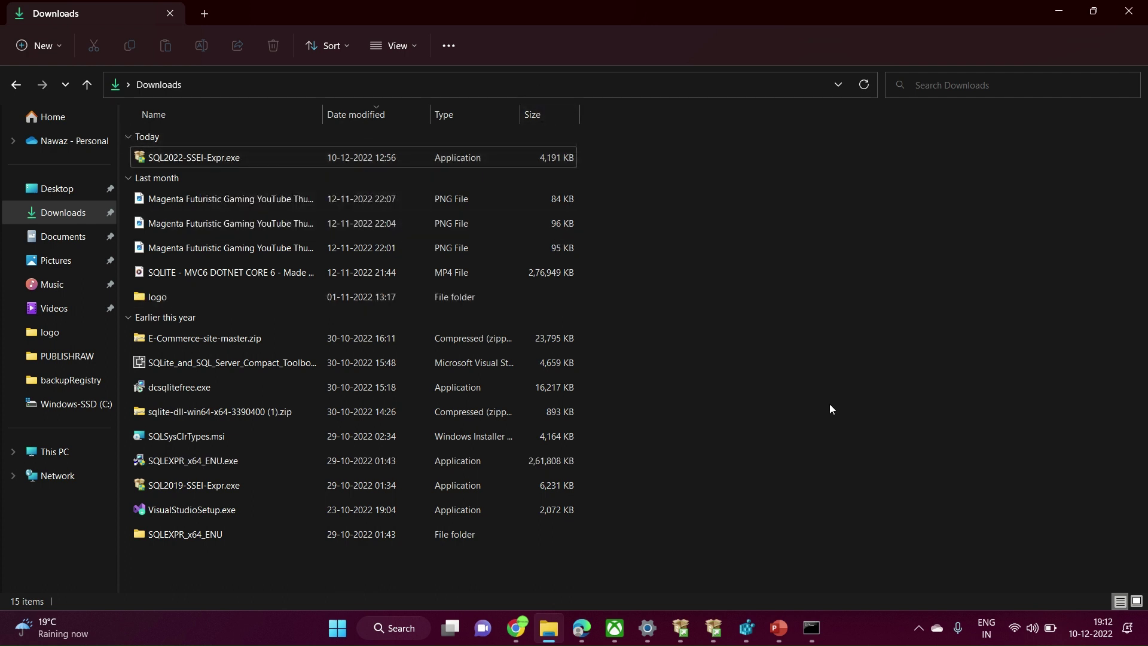
{"action": "left_click", "coordinate": [681, 628]}
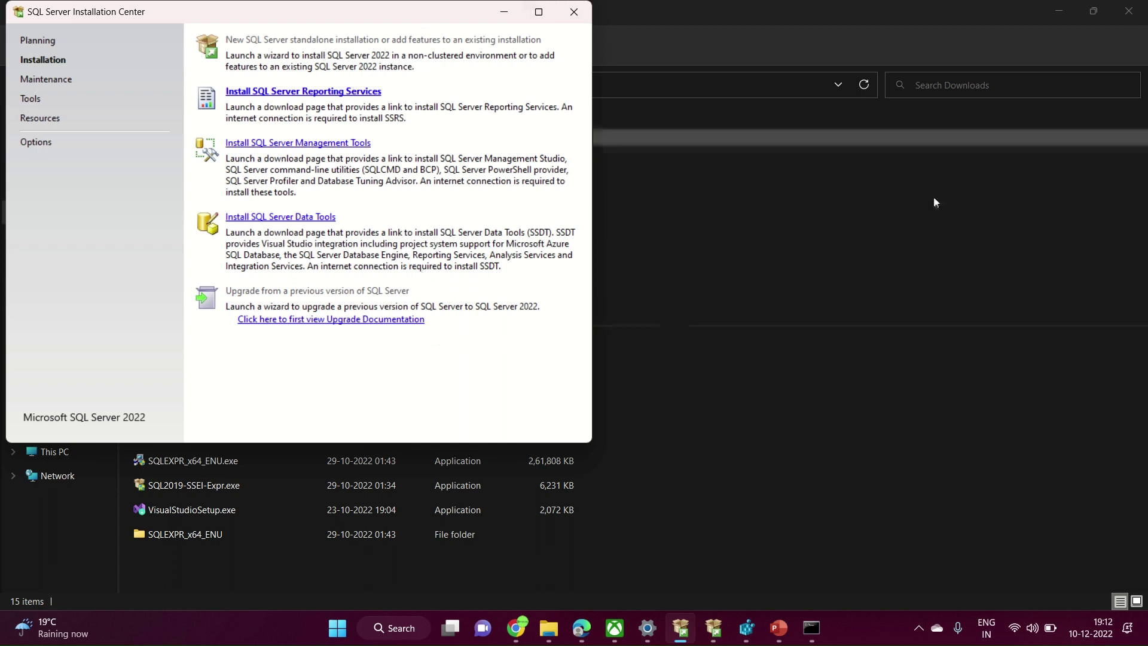
View the SQL Server 2022 setup Complete page, then return to Registry Editor
{"action": "left_click", "coordinate": [714, 628]}
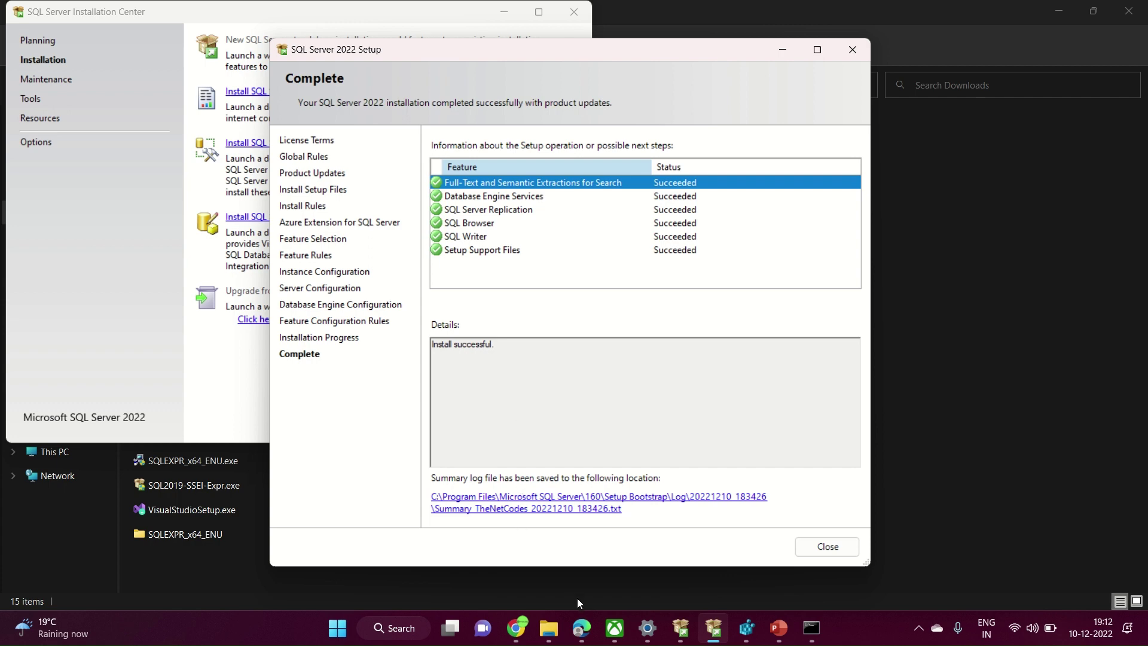
{"action": "left_click", "coordinate": [747, 628]}
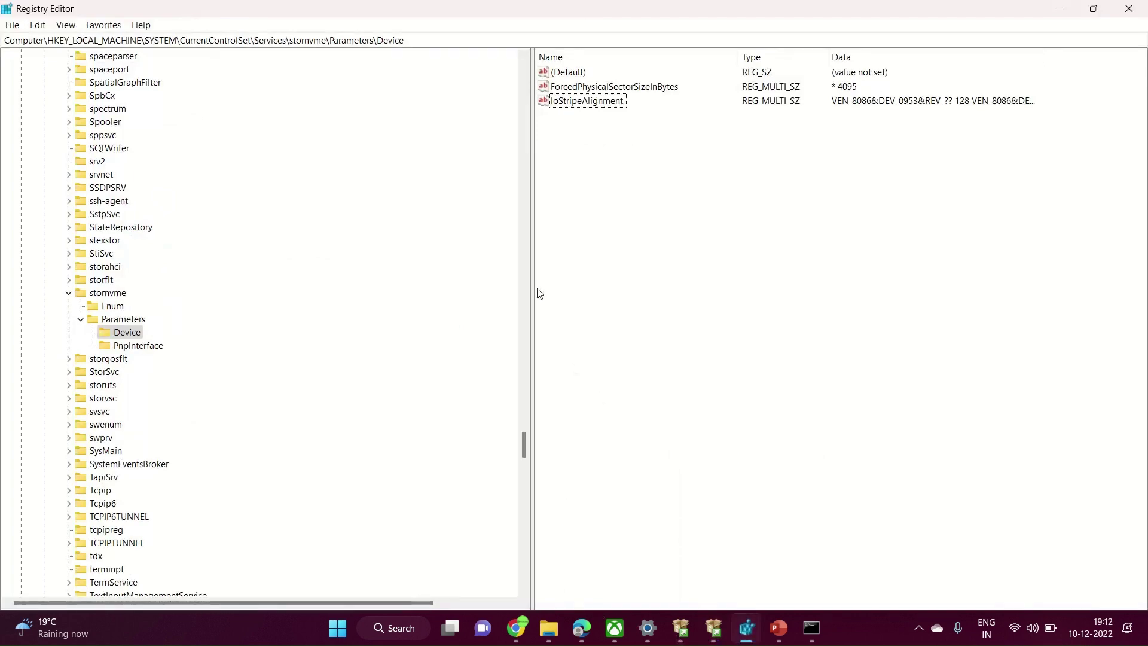
Scroll the registry tree to the top, check the File menu, and collapse the SYSTEM key
{"action": "scroll", "coordinate": [526, 100], "scroll_direction": "up", "scroll_amount": 15}
{"action": "scroll", "coordinate": [526, 100], "scroll_direction": "up", "scroll_amount": 20}
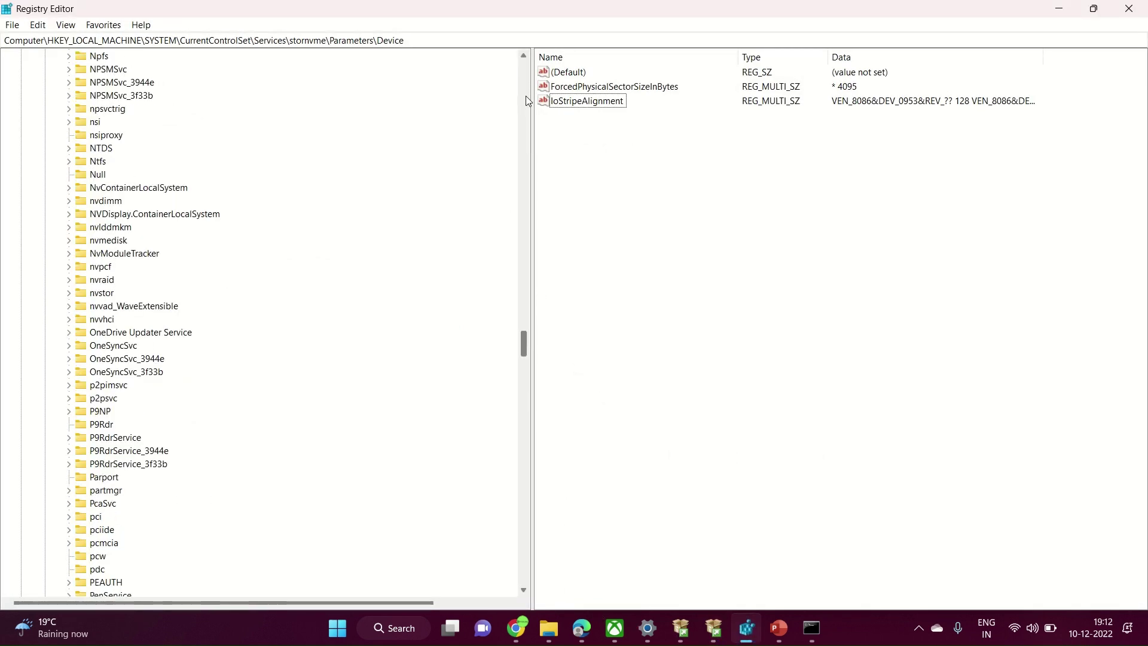
{"action": "left_click", "coordinate": [12, 24]}
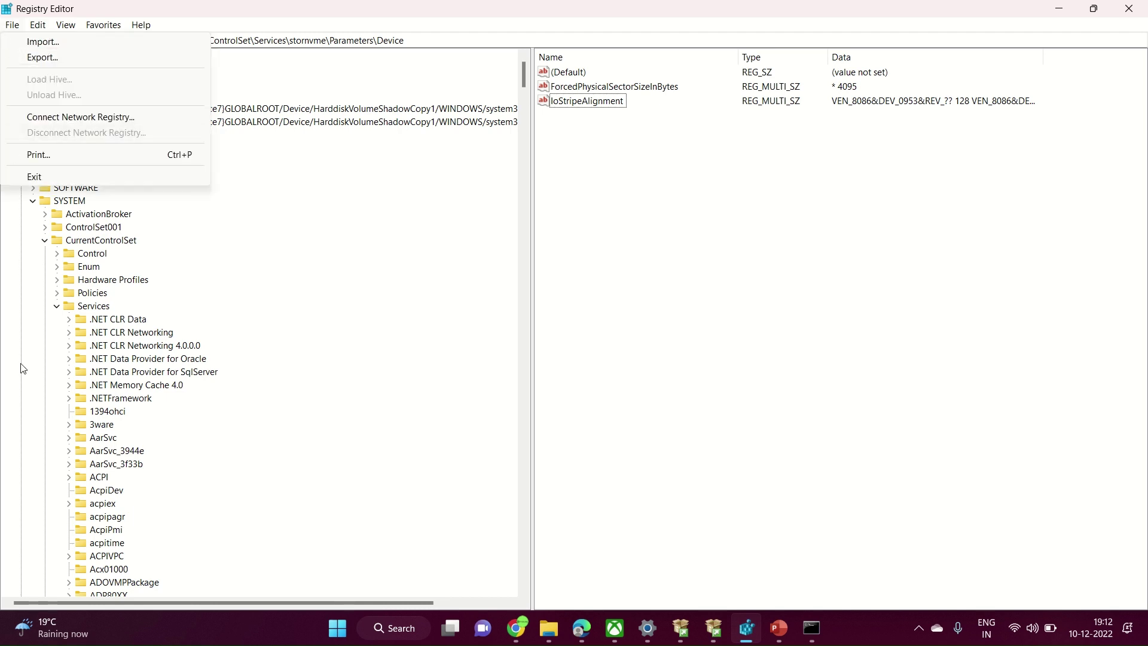
{"action": "left_click", "coordinate": [33, 202]}
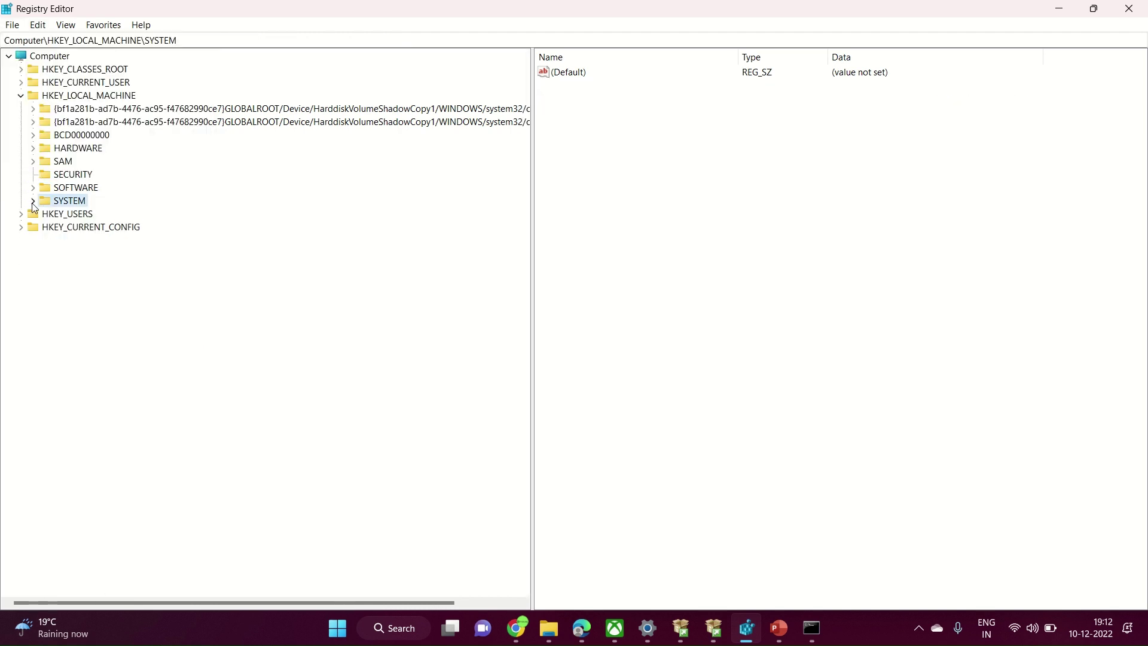
Check the 397 MB Registry_bck.reg backup in Documents\backupRegistry, then return to Registry Editor
{"action": "left_click", "coordinate": [549, 628]}
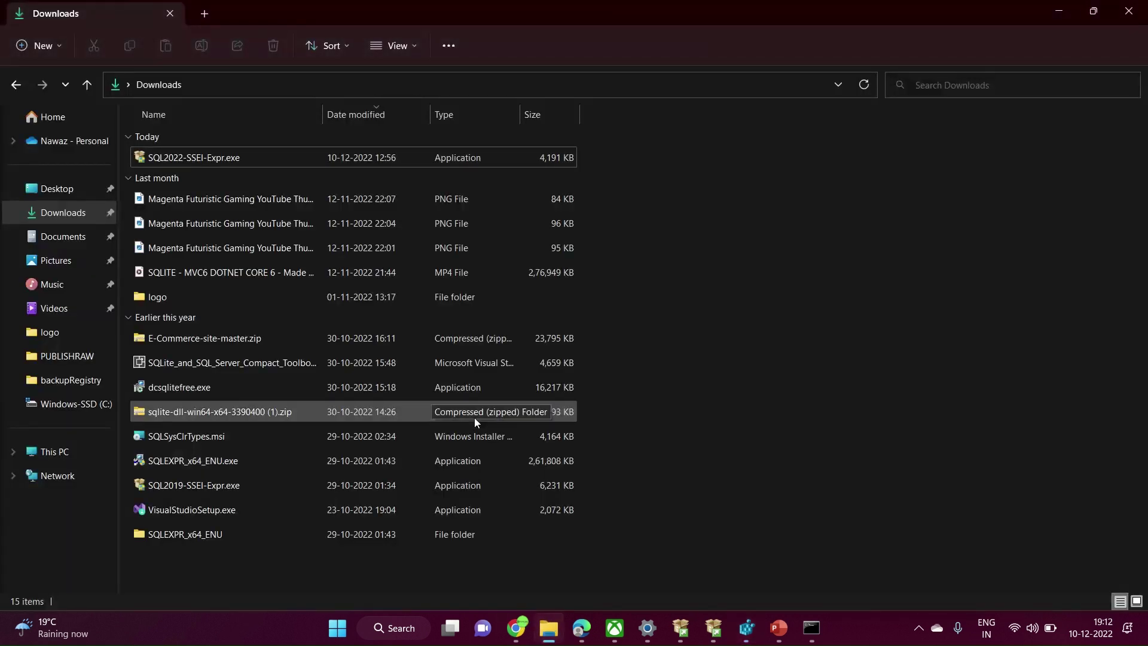
{"action": "left_click", "coordinate": [67, 383]}
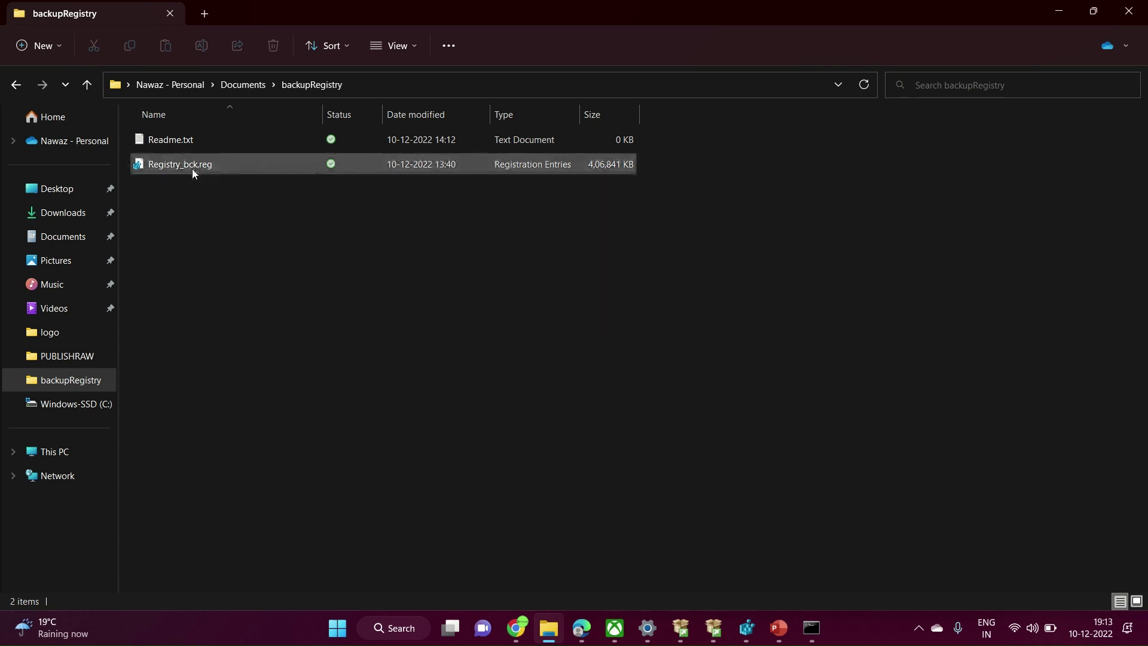
{"action": "mouse_move", "coordinate": [194, 172]}
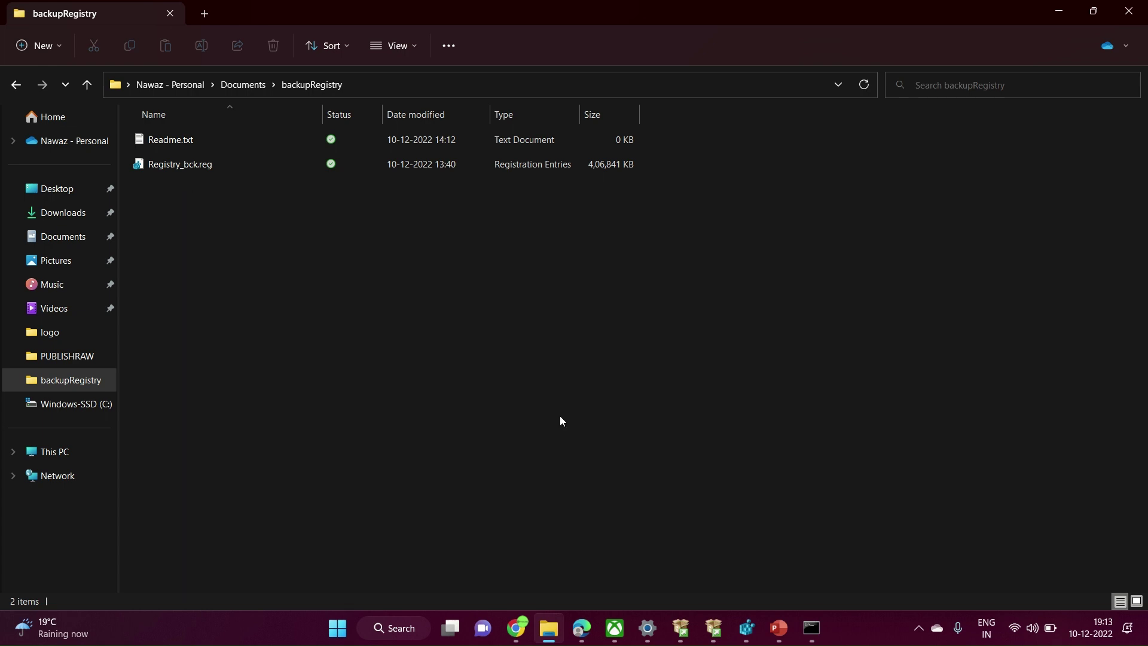
{"action": "left_click", "coordinate": [747, 628]}
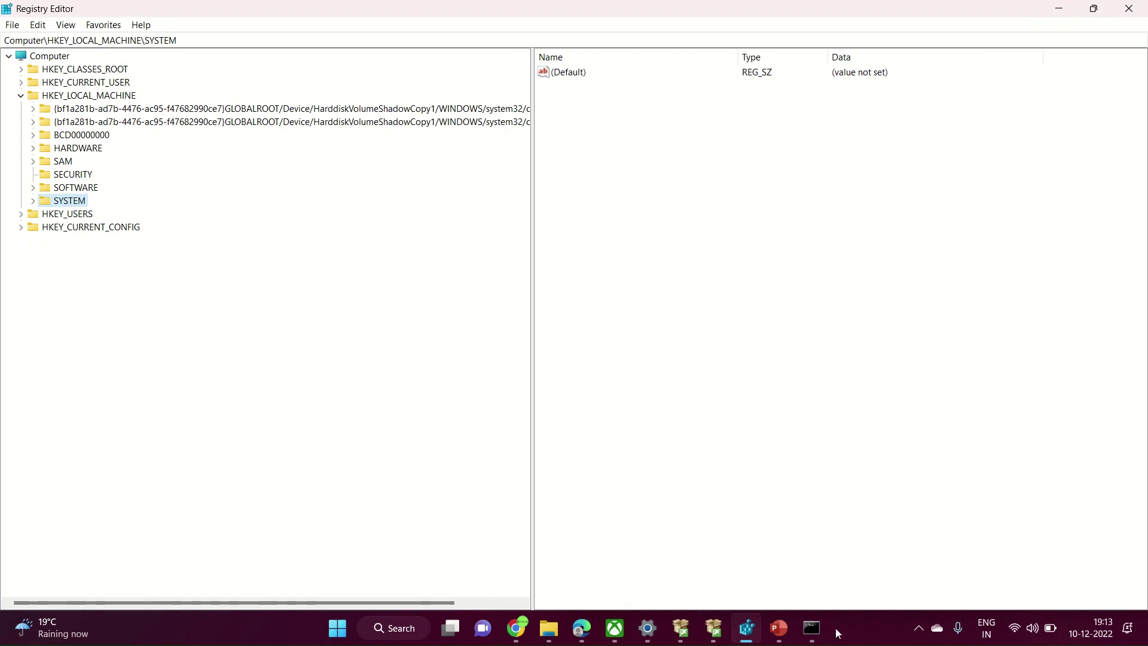
Bring SQL Server 2022 Setup forward to its Complete page showing every feature Succeeded
{"action": "mouse_move", "coordinate": [816, 629]}
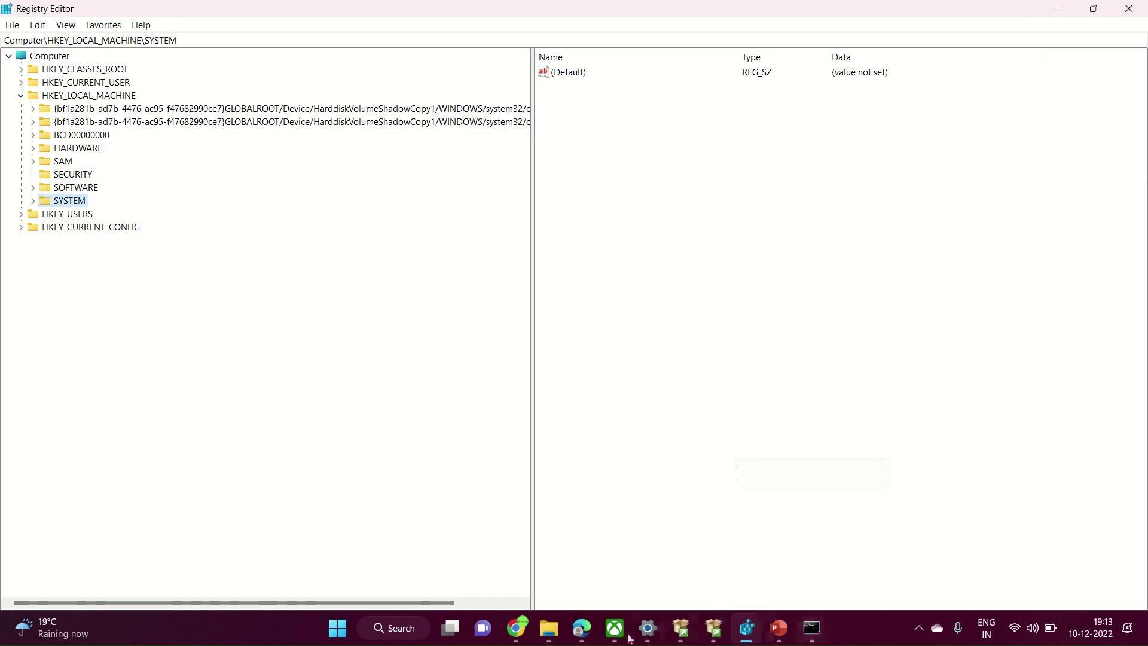
{"action": "mouse_move", "coordinate": [549, 637]}
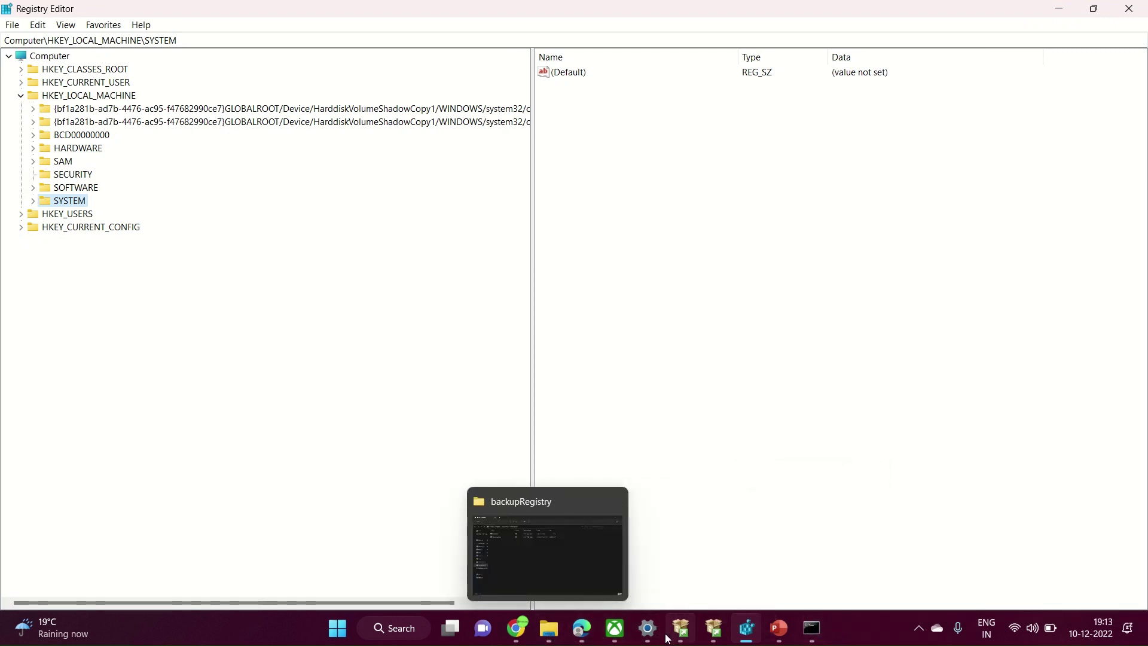
{"action": "left_click", "coordinate": [716, 631]}
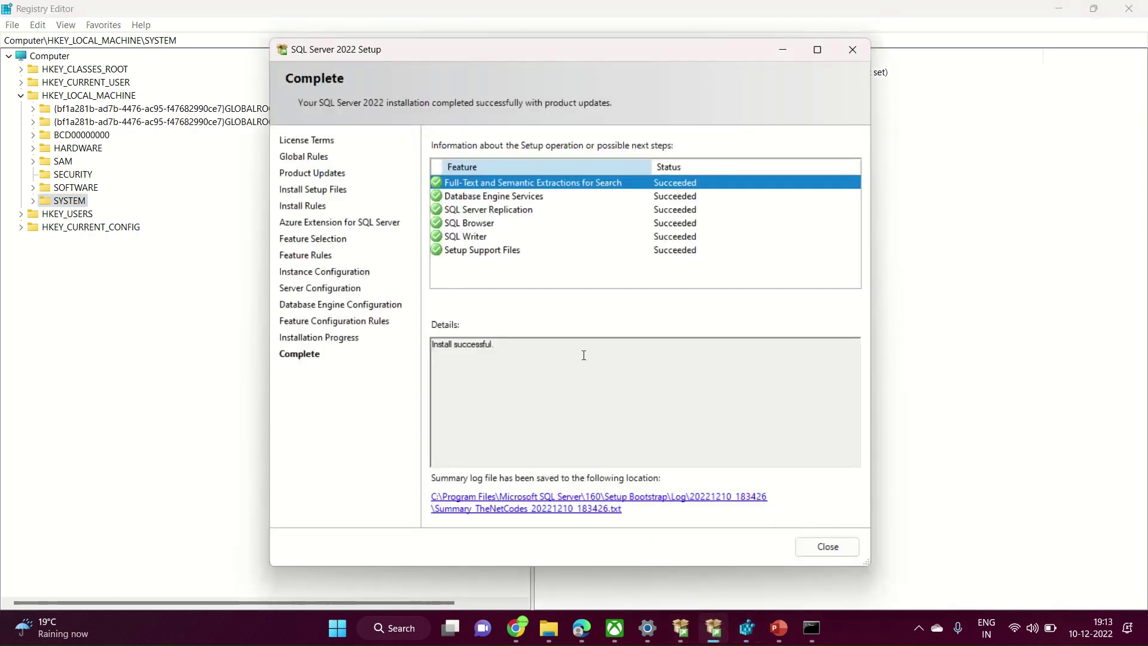